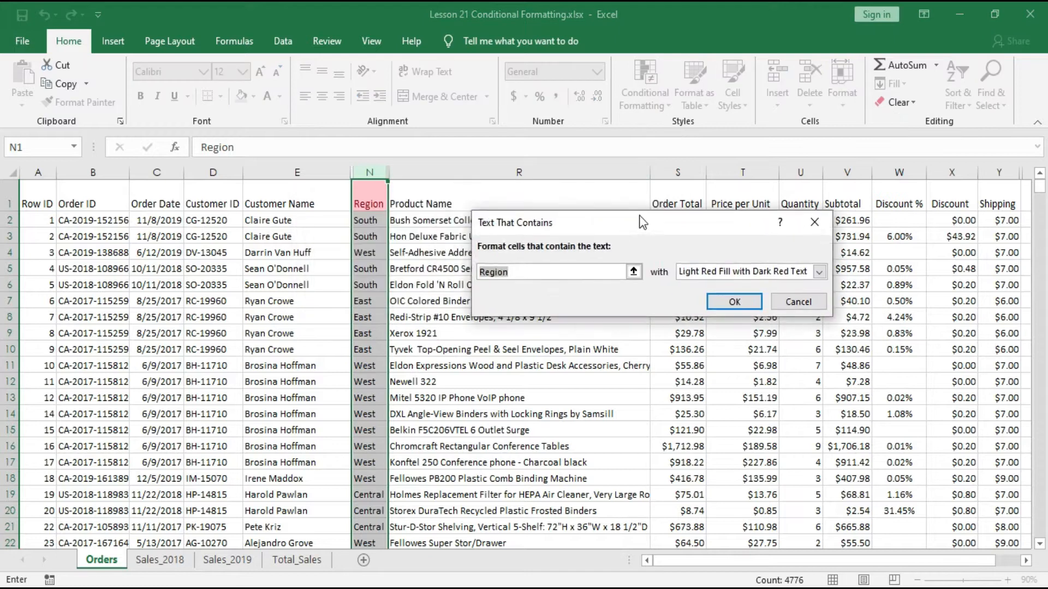
- Set the Region column's Text That Contains rule to match "South"
type("South")
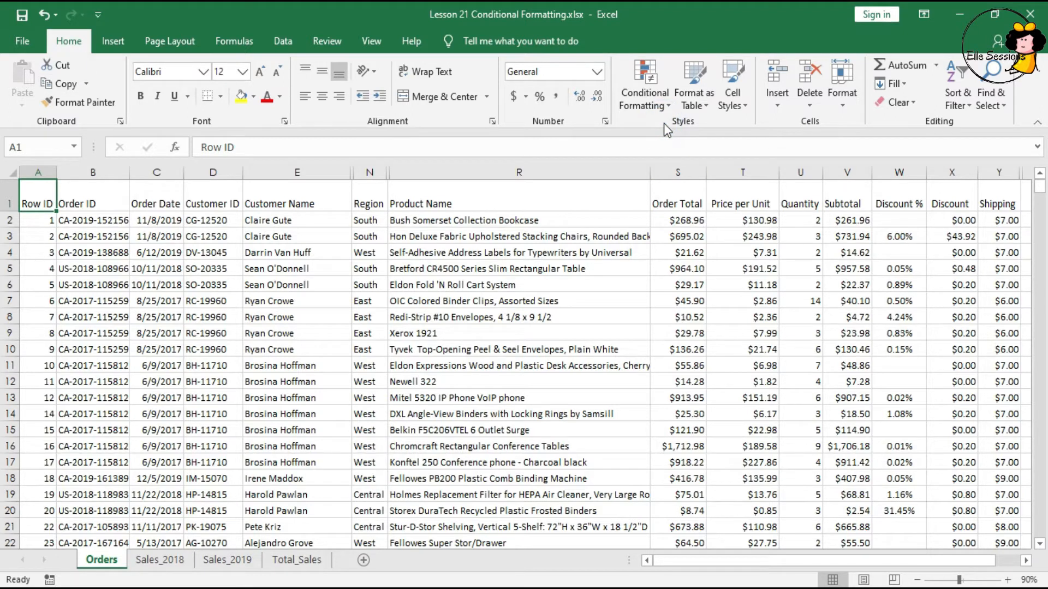
- Highlight Order Total values greater than 100 using Light Red Fill with Dark Red Text
left_click(683, 163)
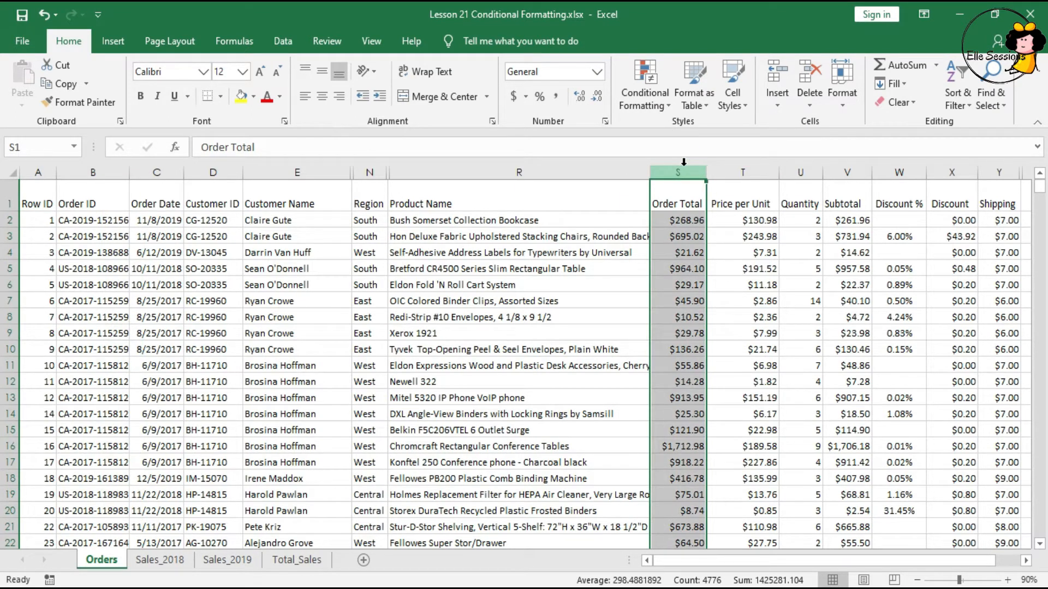
left_click(654, 93)
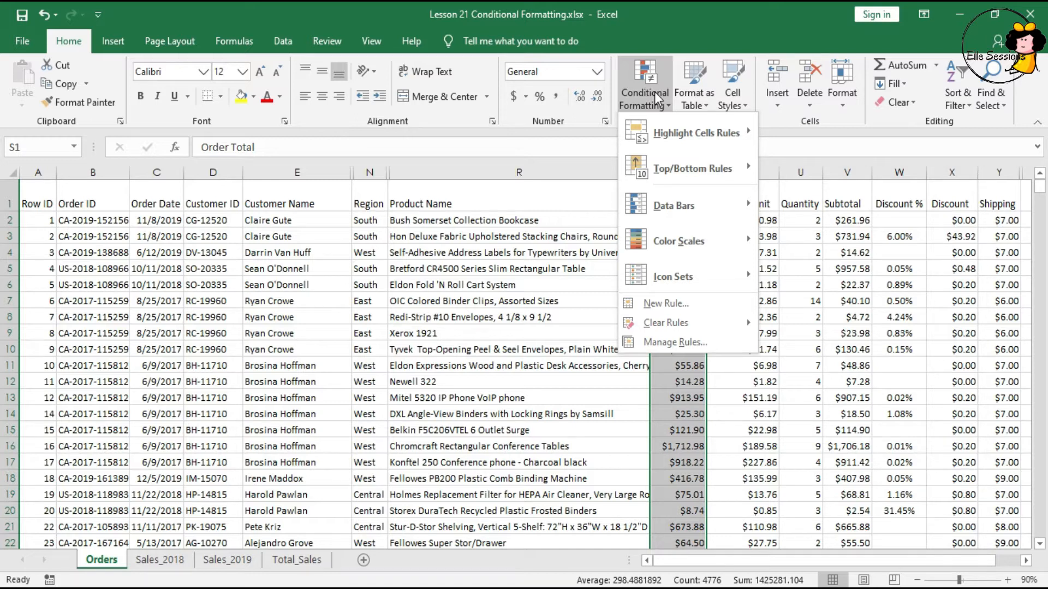
left_click(683, 130)
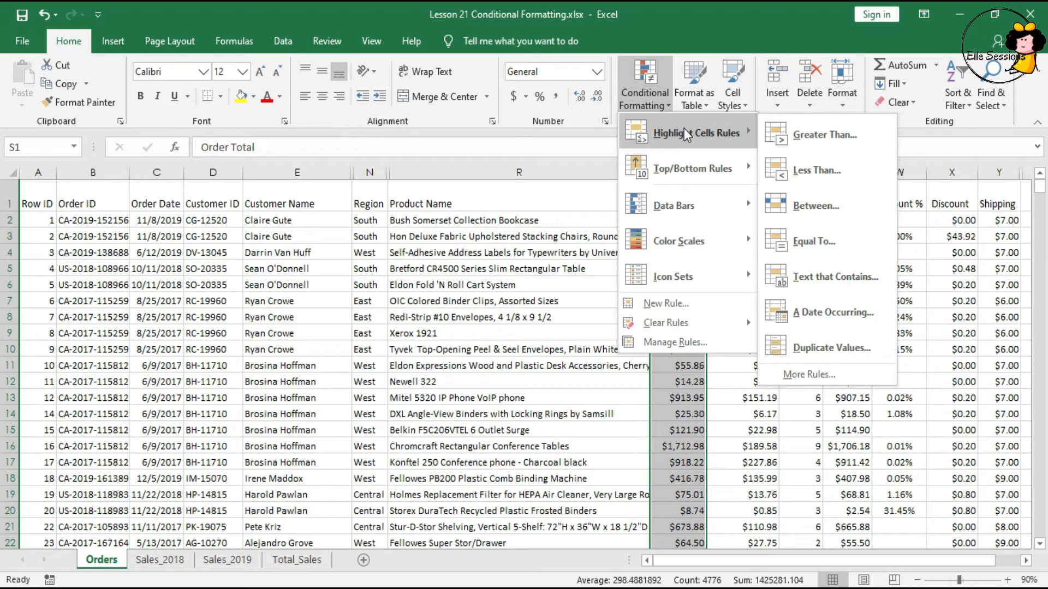
left_click(804, 133)
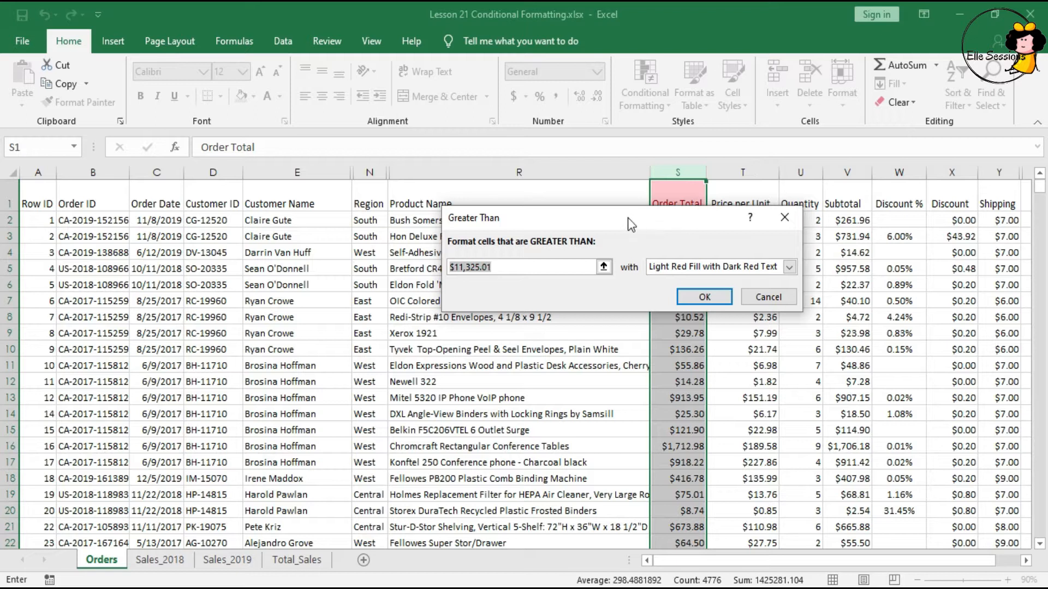
left_click_drag(632, 224, 480, 210)
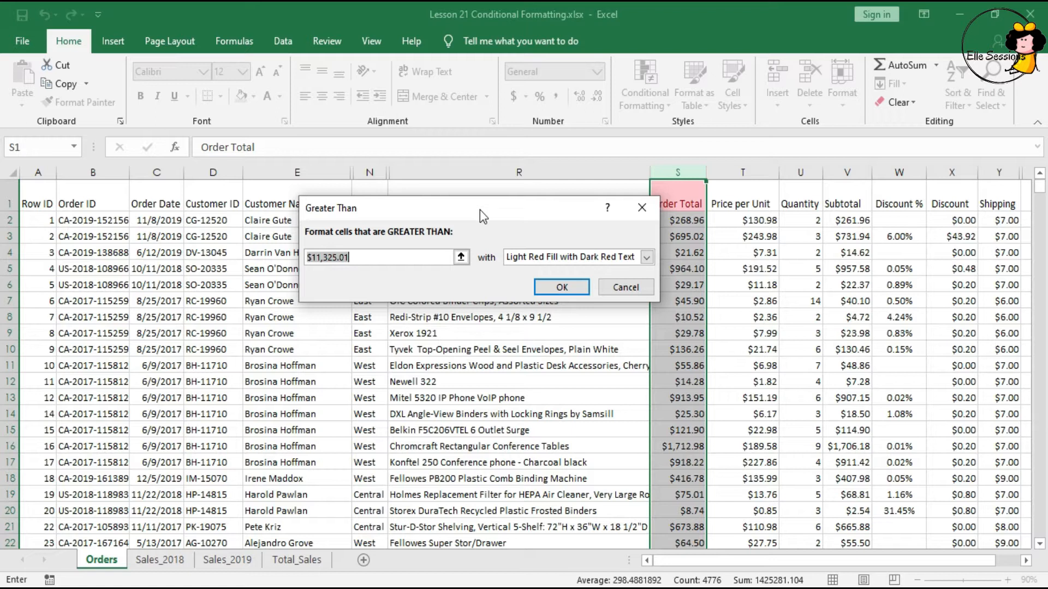
type("100")
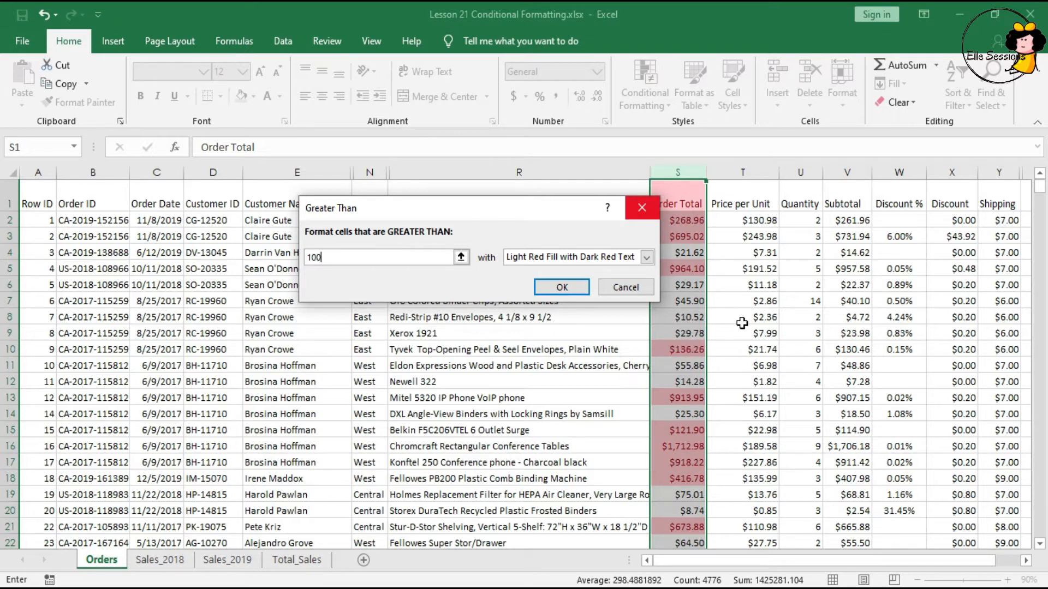
left_click(647, 258)
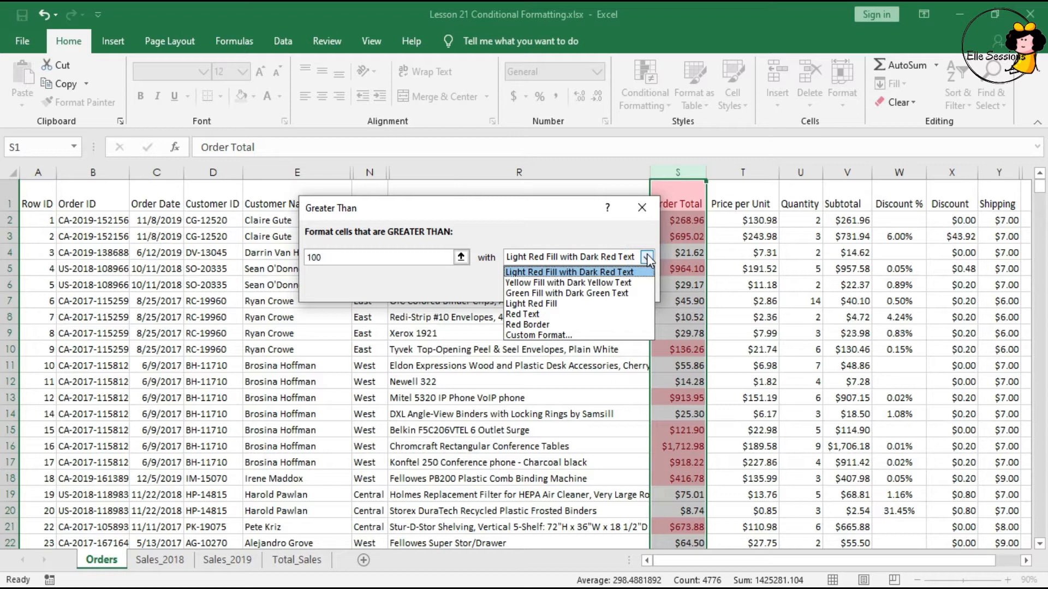
left_click(621, 276)
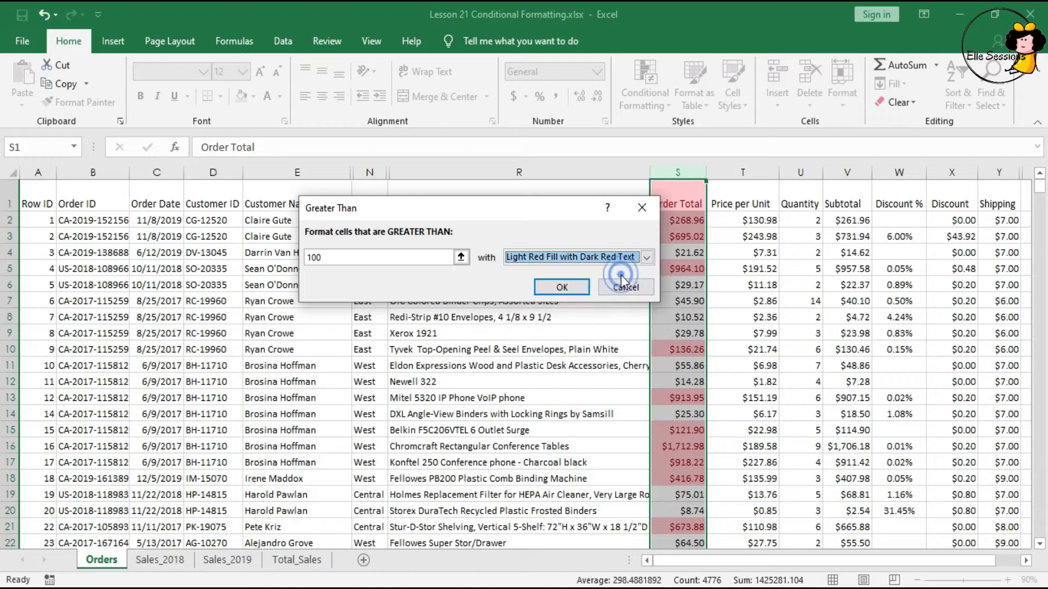
left_click(564, 288)
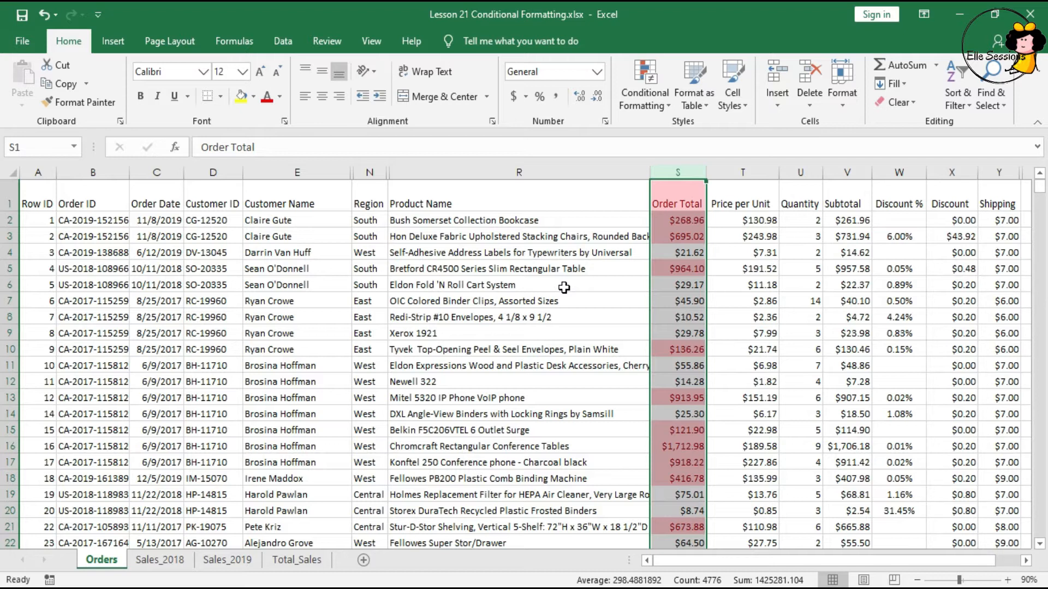
- Clear the conditional formatting rules from the selected Order Total column
left_click(648, 84)
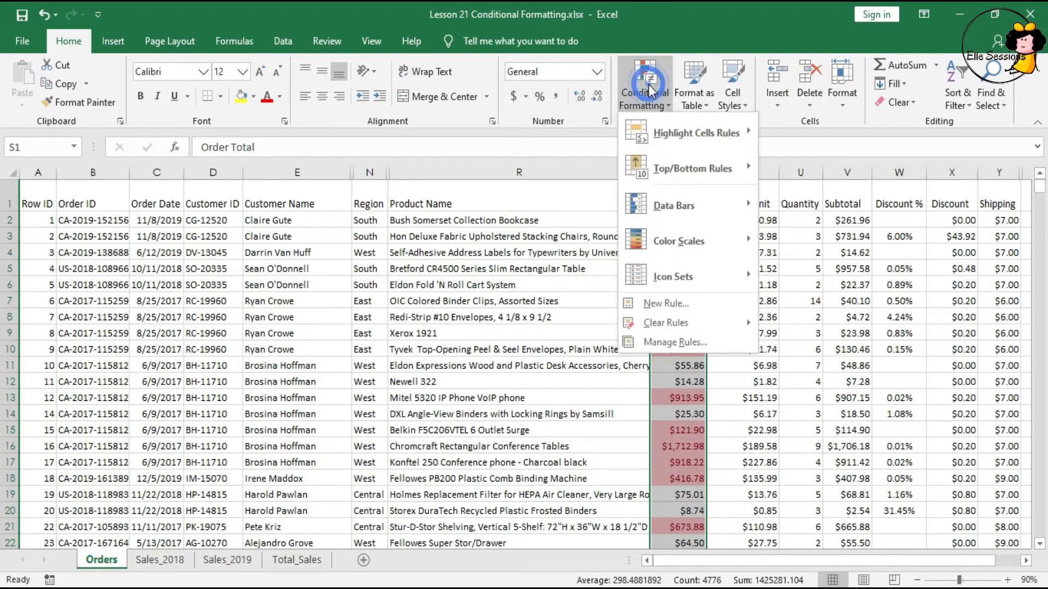
mouse_move(699, 323)
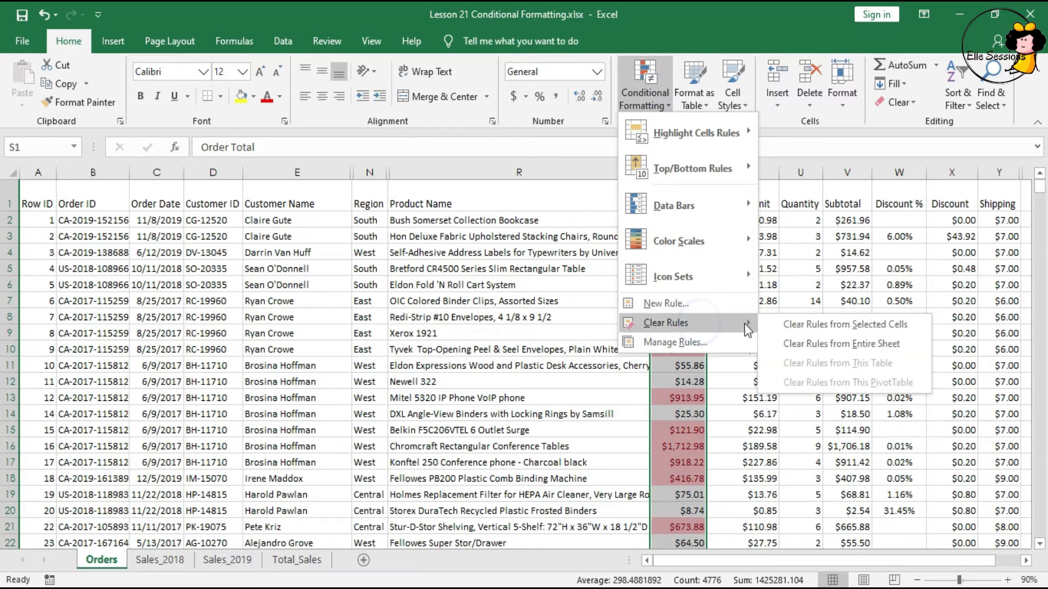
left_click(800, 325)
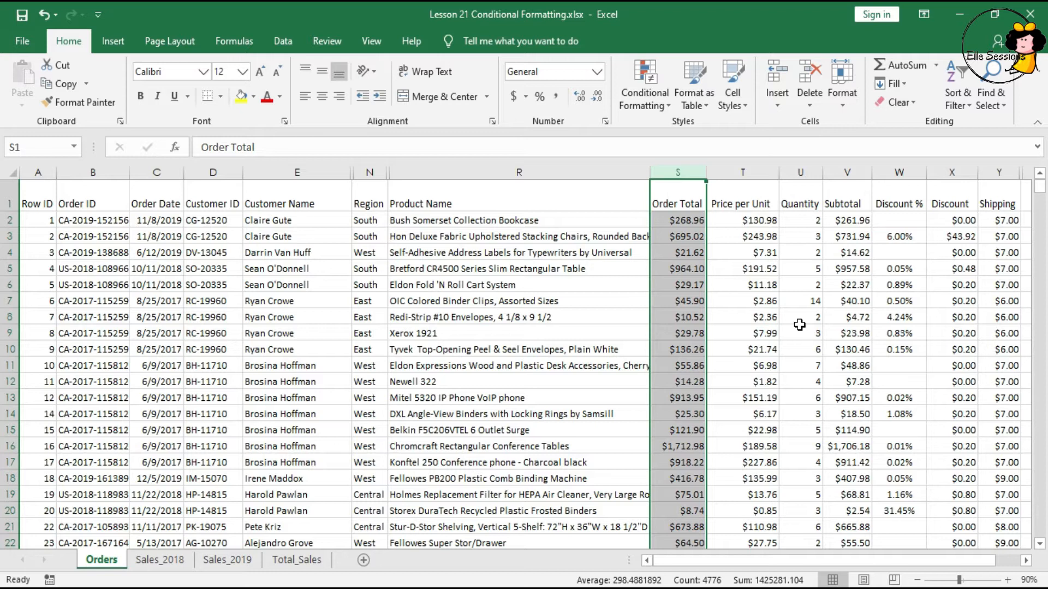
left_click(644, 101)
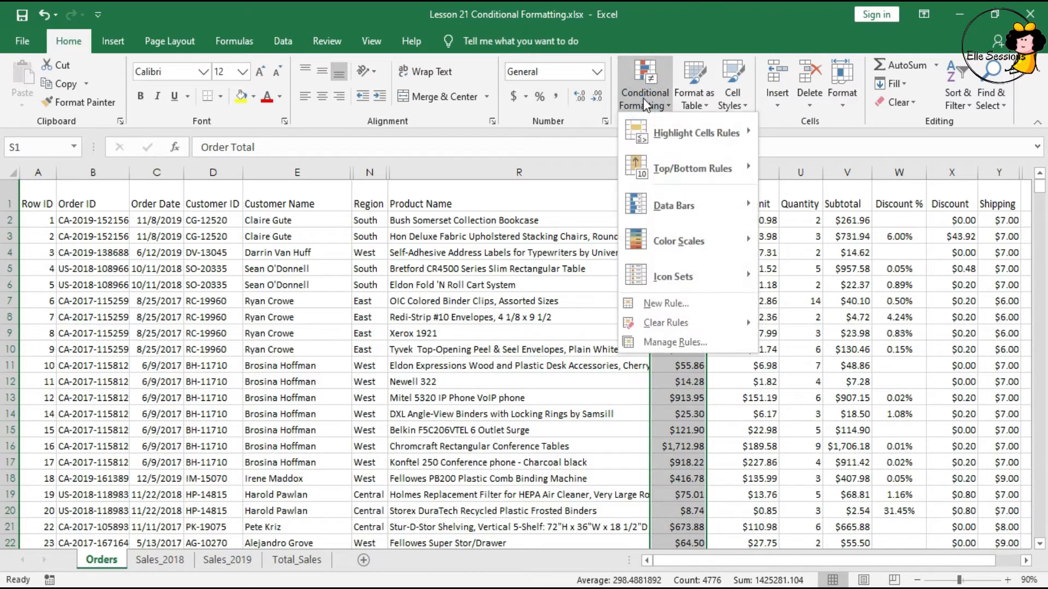
left_click(696, 133)
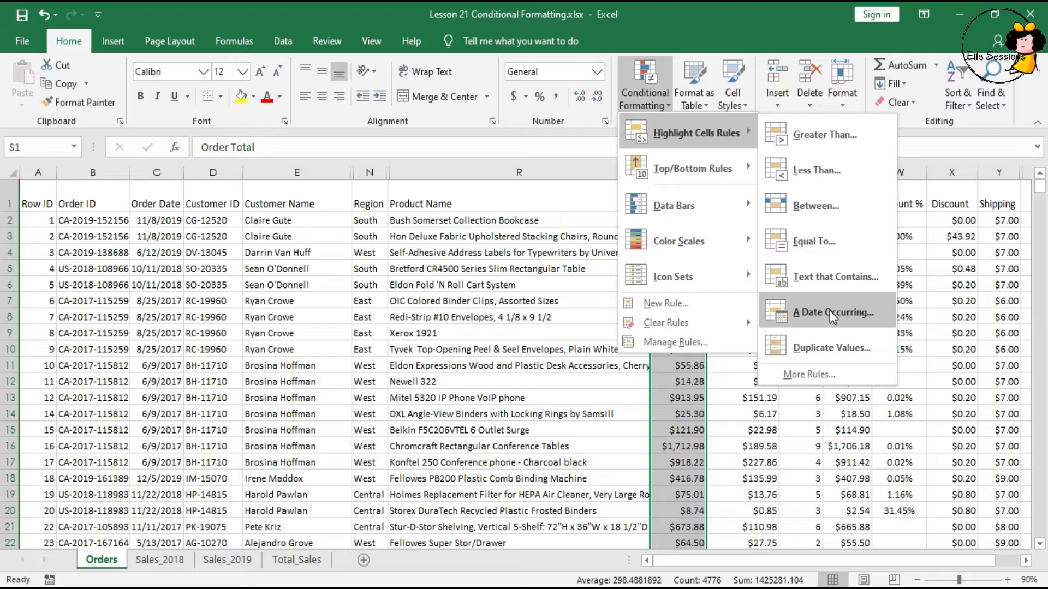
left_click(418, 166)
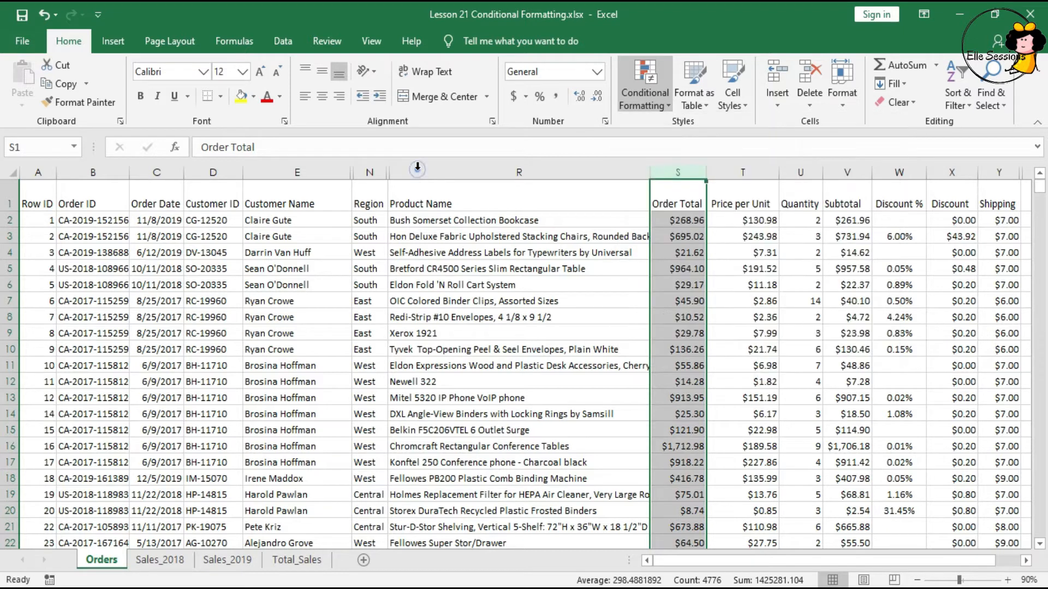
- Highlight the Region column cells containing the text "South" using Light Red Fill with Dark Red Text
left_click(368, 170)
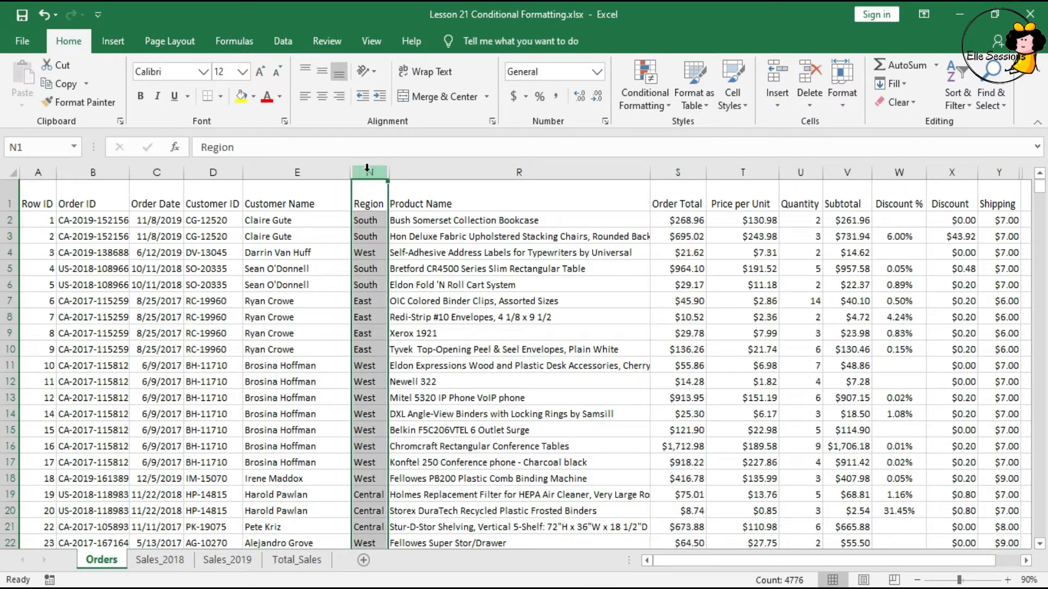
left_click(635, 82)
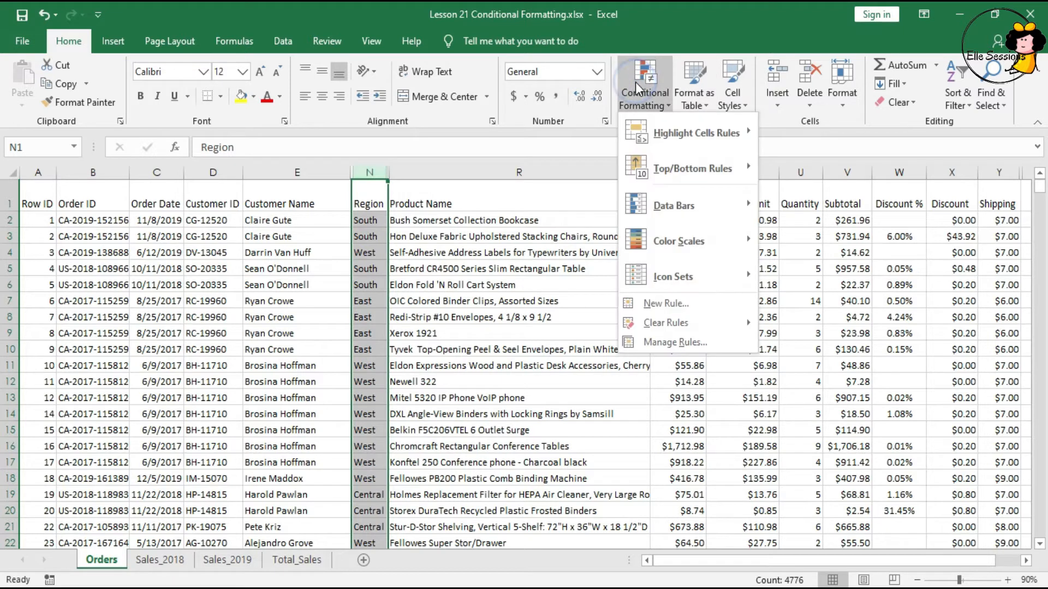
mouse_move(700, 135)
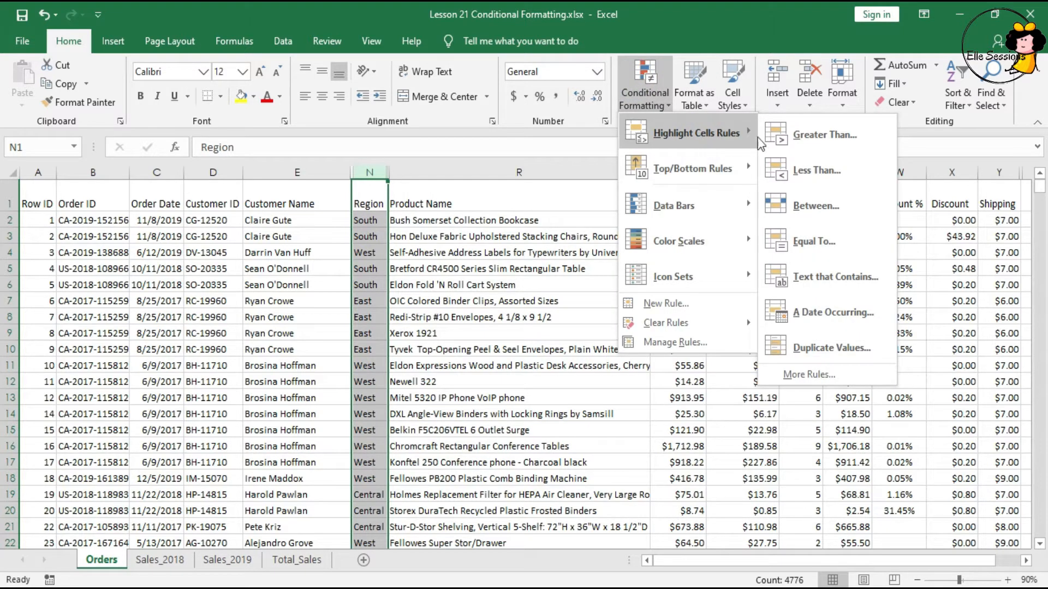
left_click(834, 276)
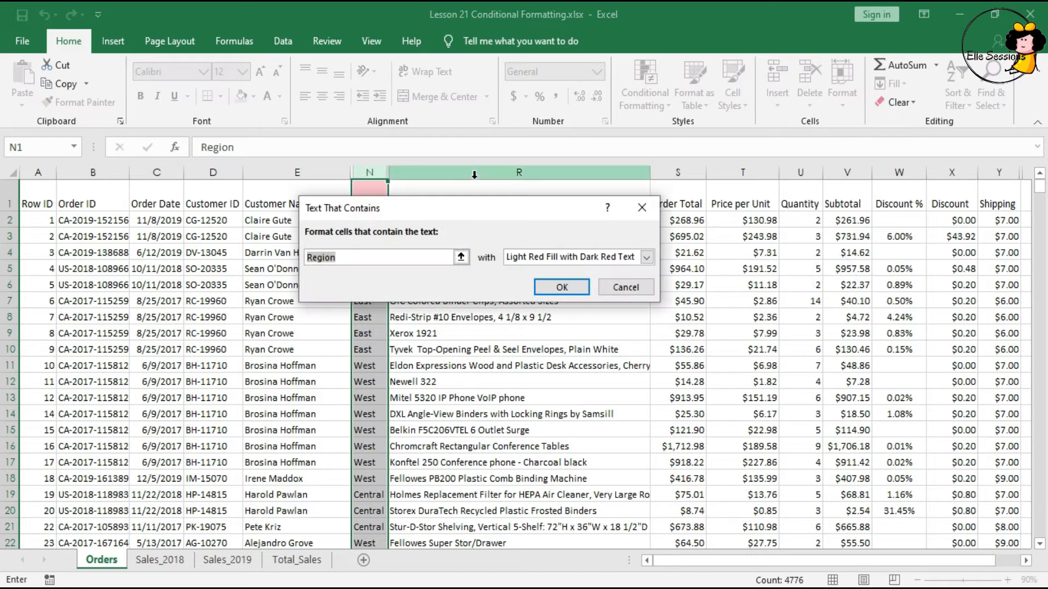
left_click_drag(467, 204, 631, 204)
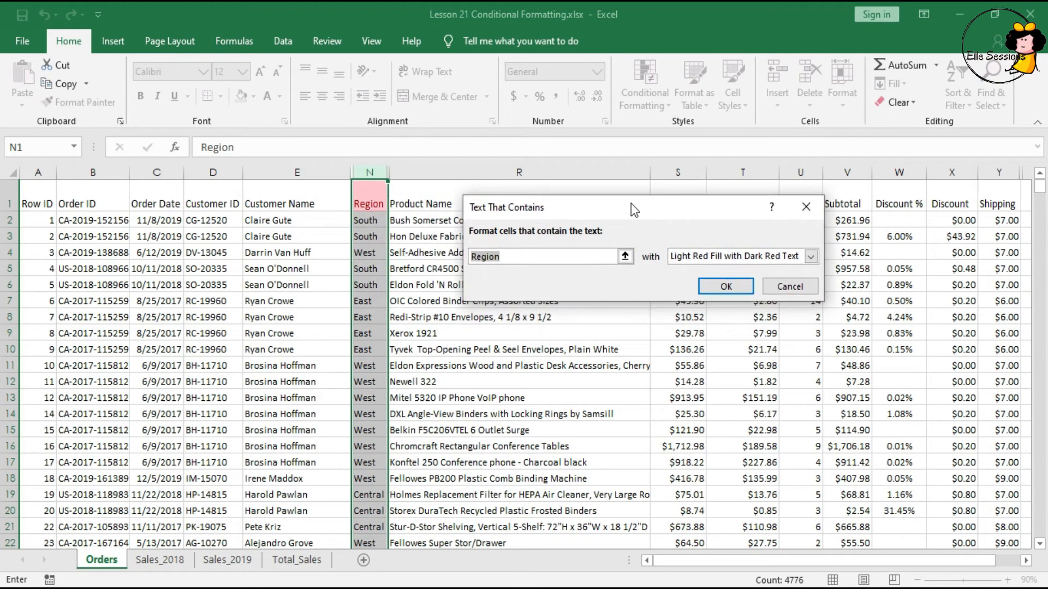
left_click(535, 257)
key("BackSpace")
key("BackSpace")
key("BackSpace")
key("BackSpace")
key("BackSpace")
key("BackSpace")
type("South")
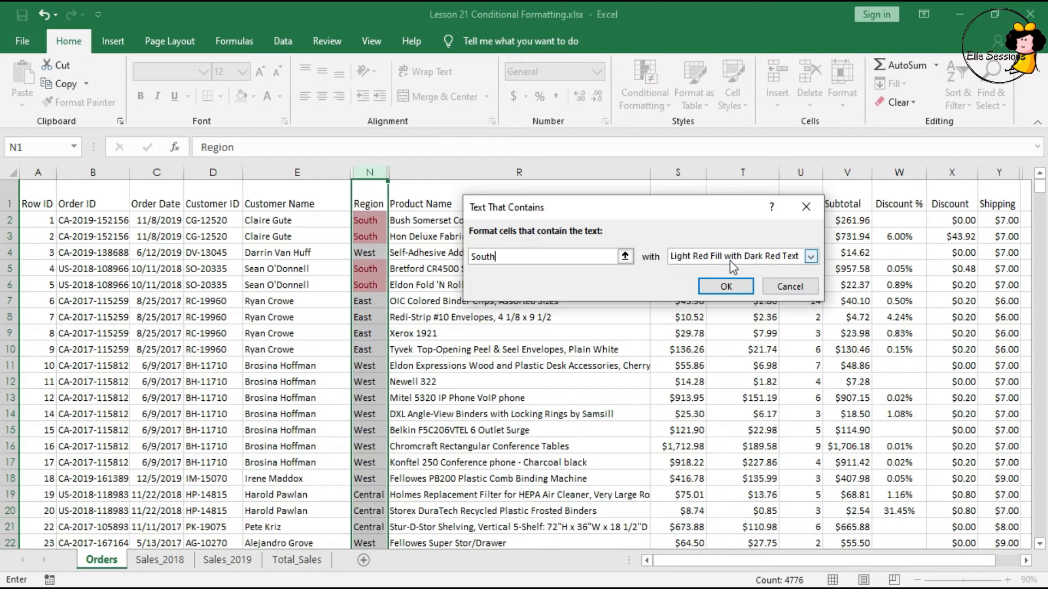
left_click(712, 285)
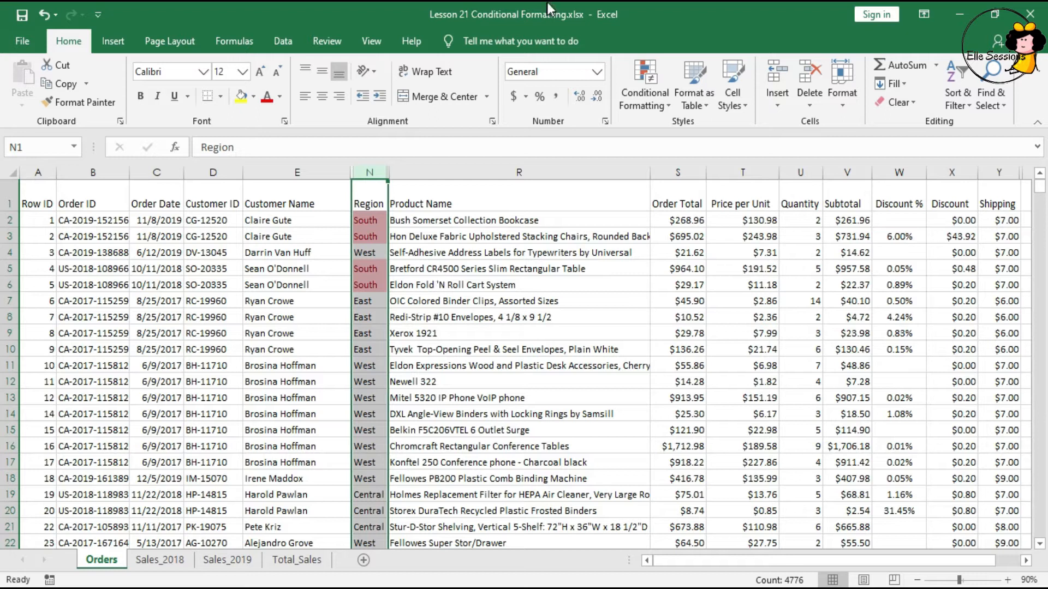
- Clear the conditional formatting rules from the Region column and deselect it
left_click(641, 90)
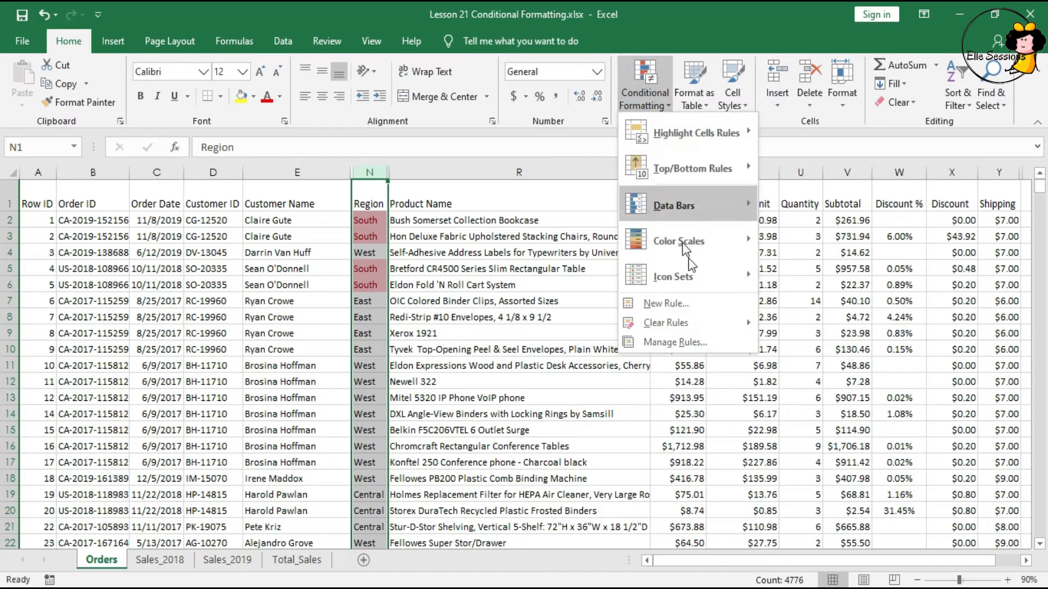
left_click(705, 323)
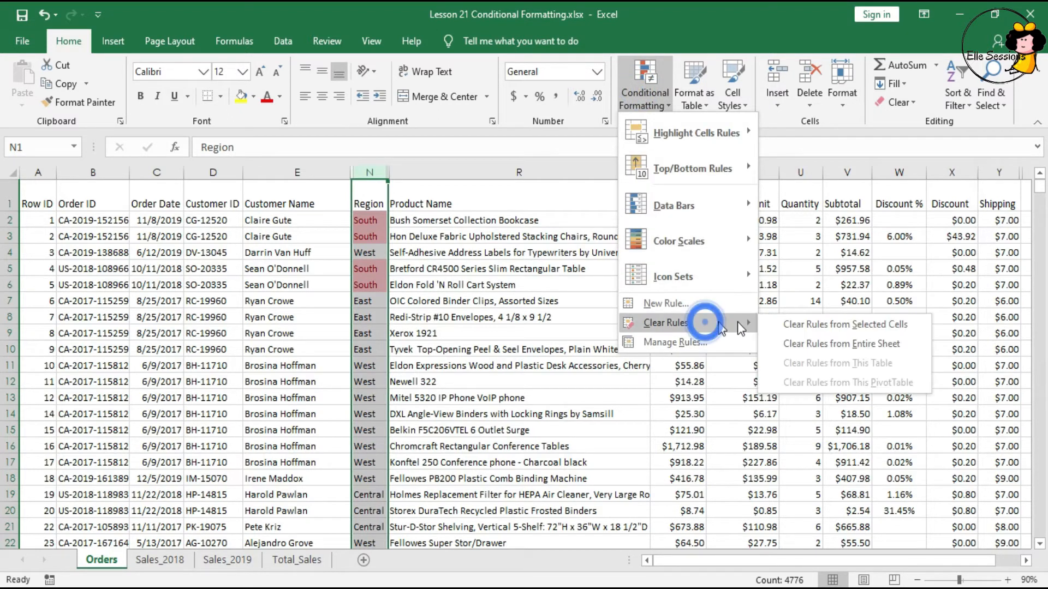
left_click(823, 325)
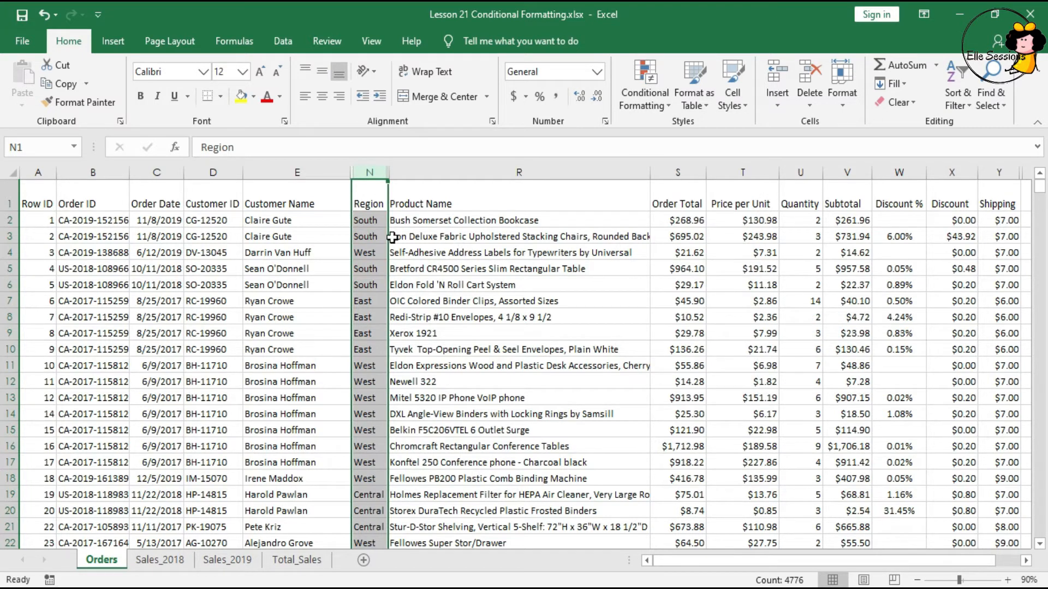
left_click(503, 223)
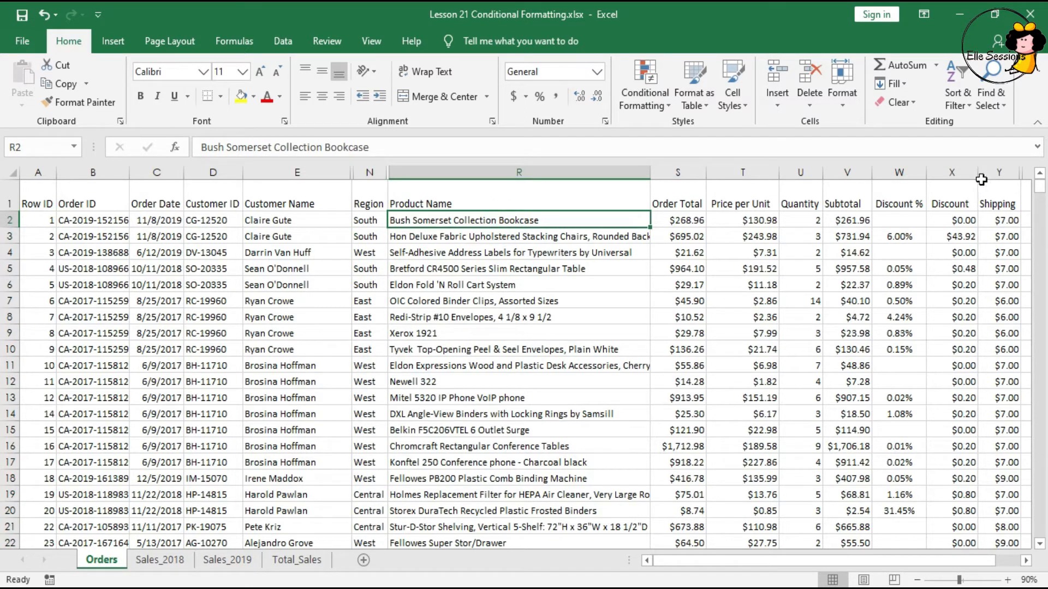
- Apply blue data bars to the Order Total column
left_click(678, 172)
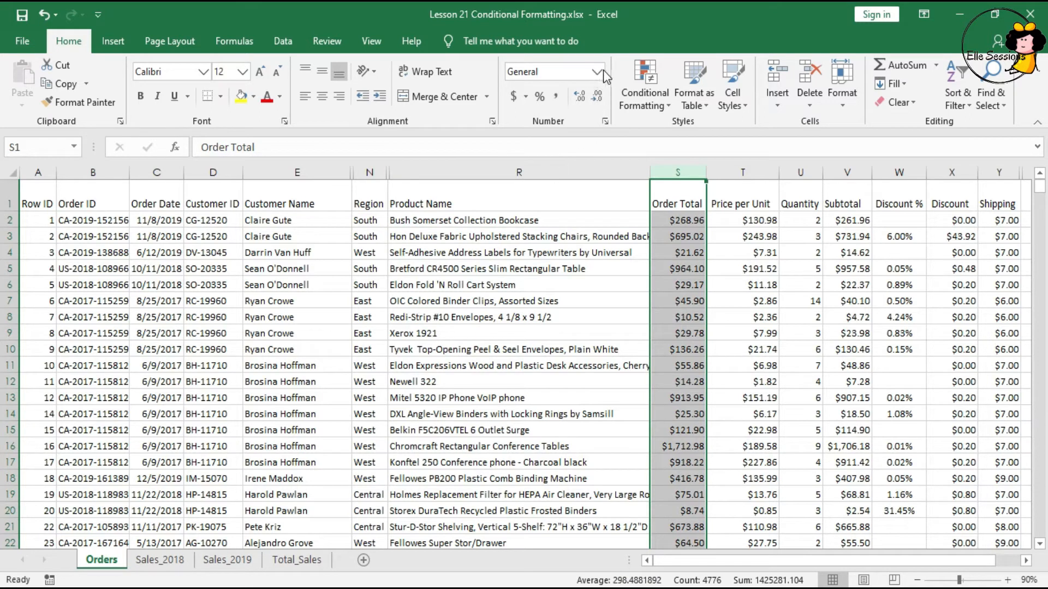
left_click(631, 80)
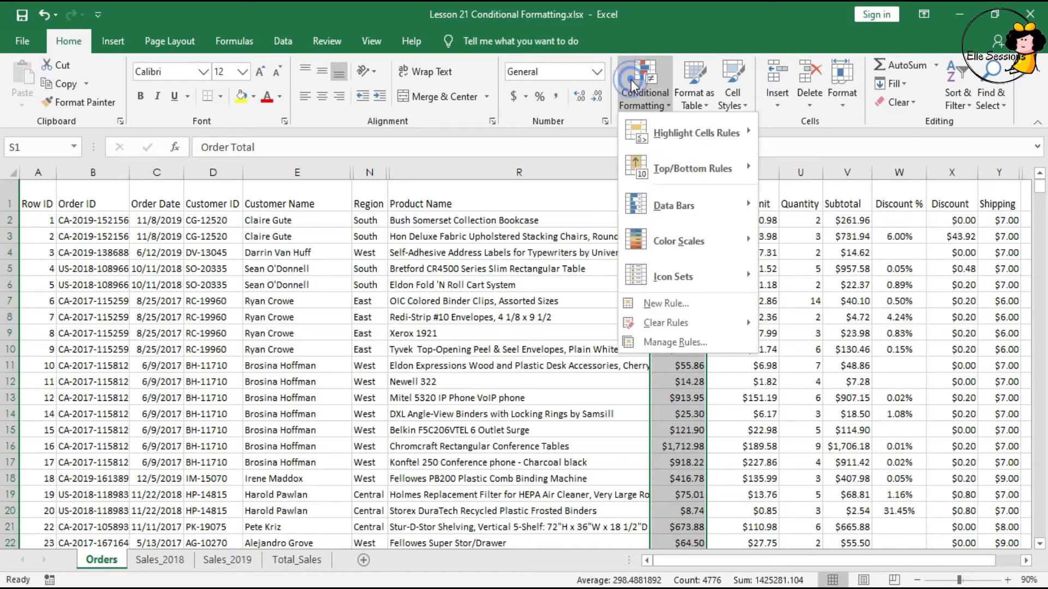
left_click(704, 210)
left_click(777, 227)
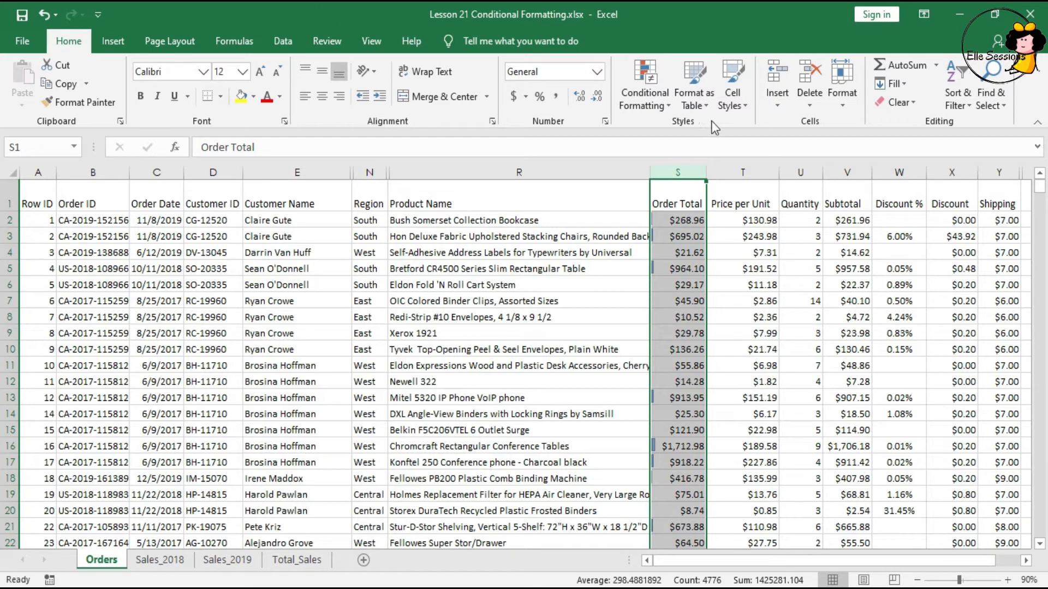
- Remove the data bars from the Order Total column by clearing the rules from the selected cells
left_click(644, 97)
mouse_move(708, 319)
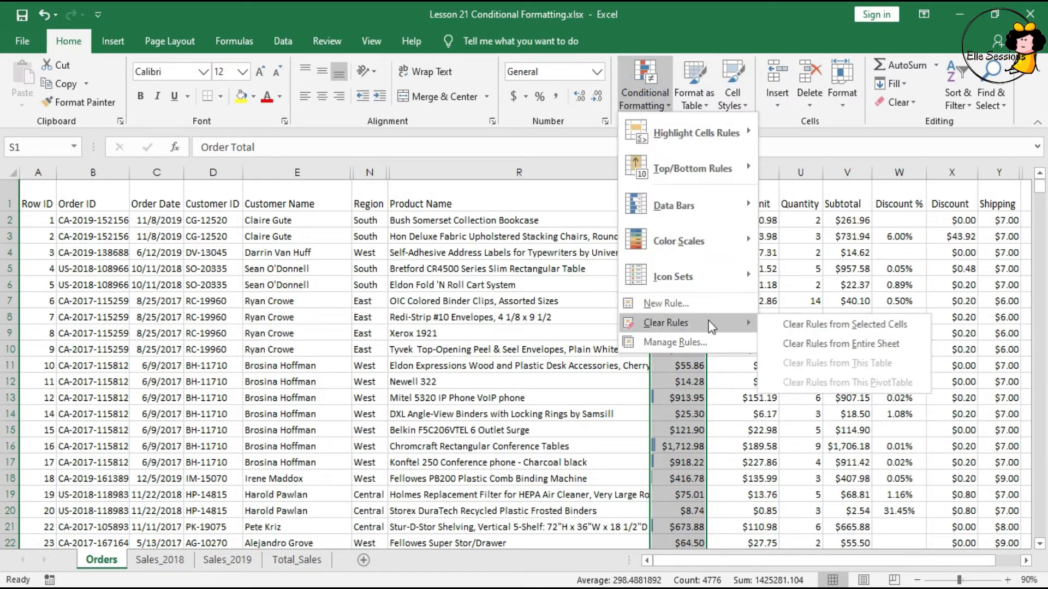
left_click(790, 325)
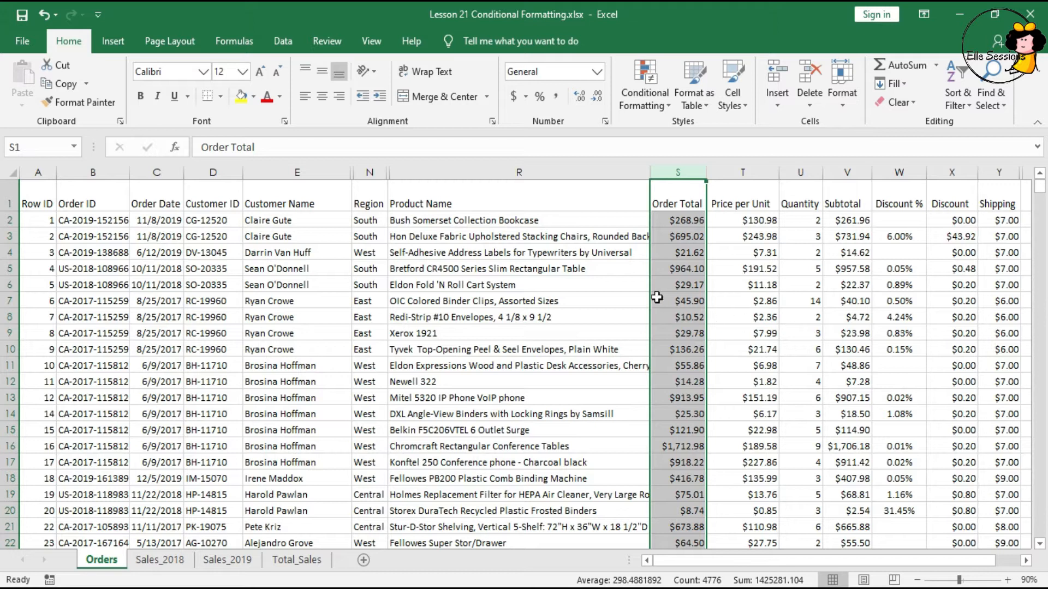
- Apply the green-to-white color scale to the Order Total column
left_click(643, 95)
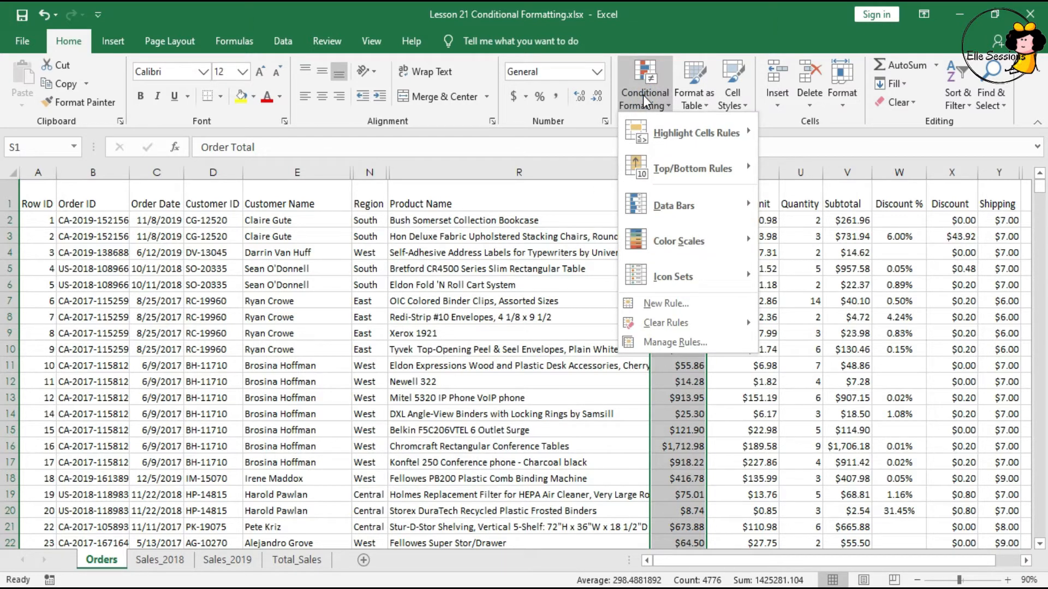
mouse_move(677, 228)
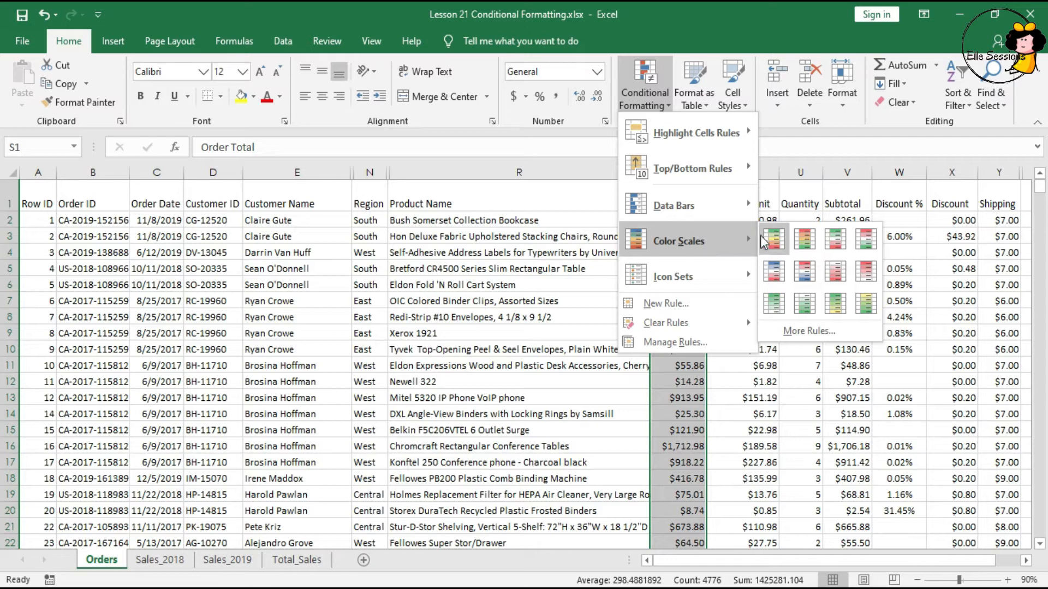
left_click(782, 309)
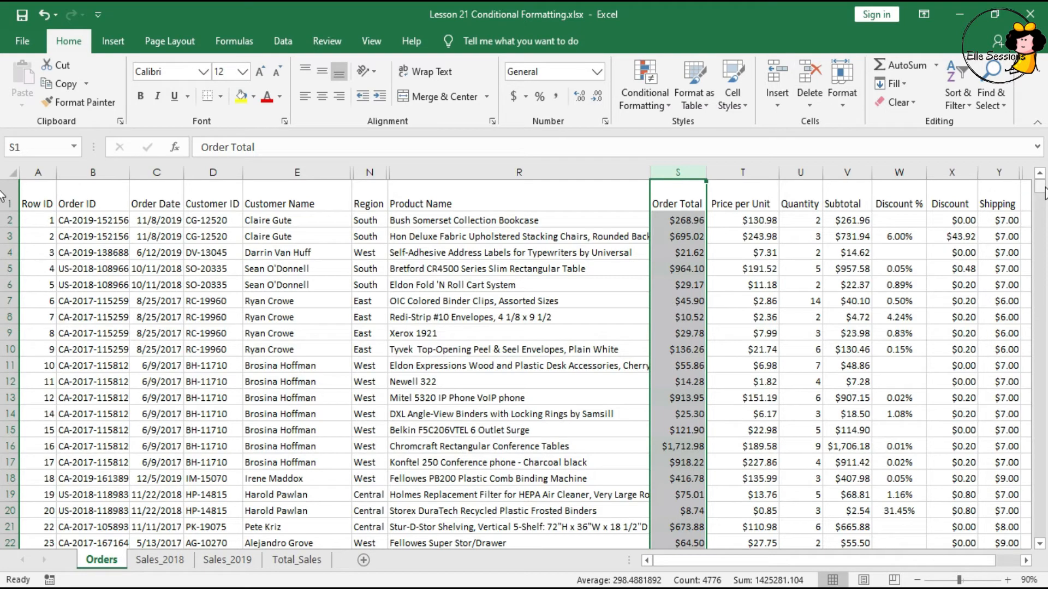
- Turn on filtering for the header row of the Orders sheet, starting from cell A1
left_click_drag(1044, 194, 1044, 295)
scroll(761, 397, "down", 6)
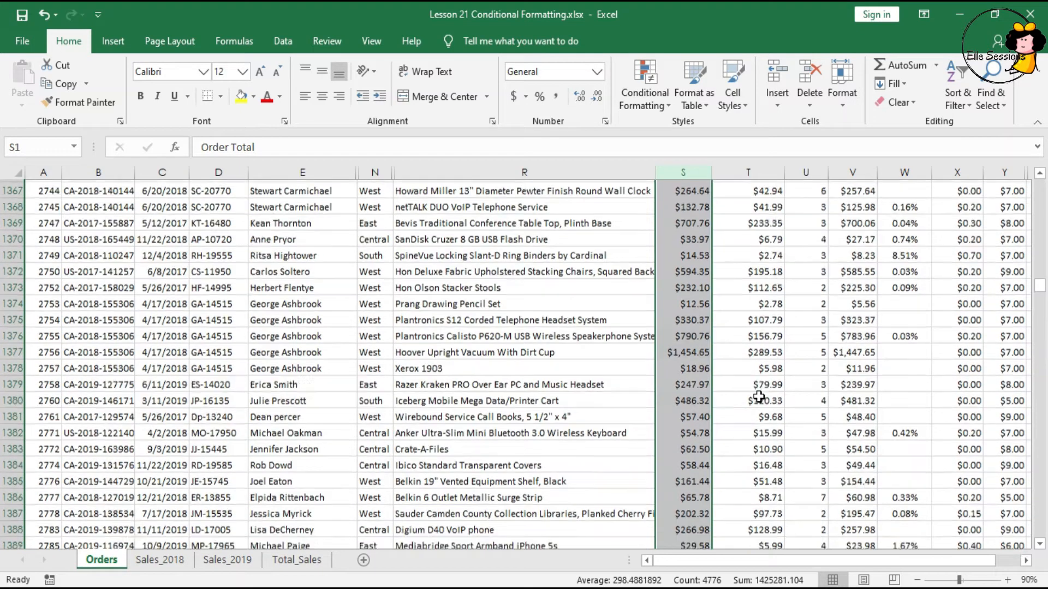
scroll(759, 397, "down", 2)
left_click_drag(1040, 297, 1039, 185)
left_click(38, 192)
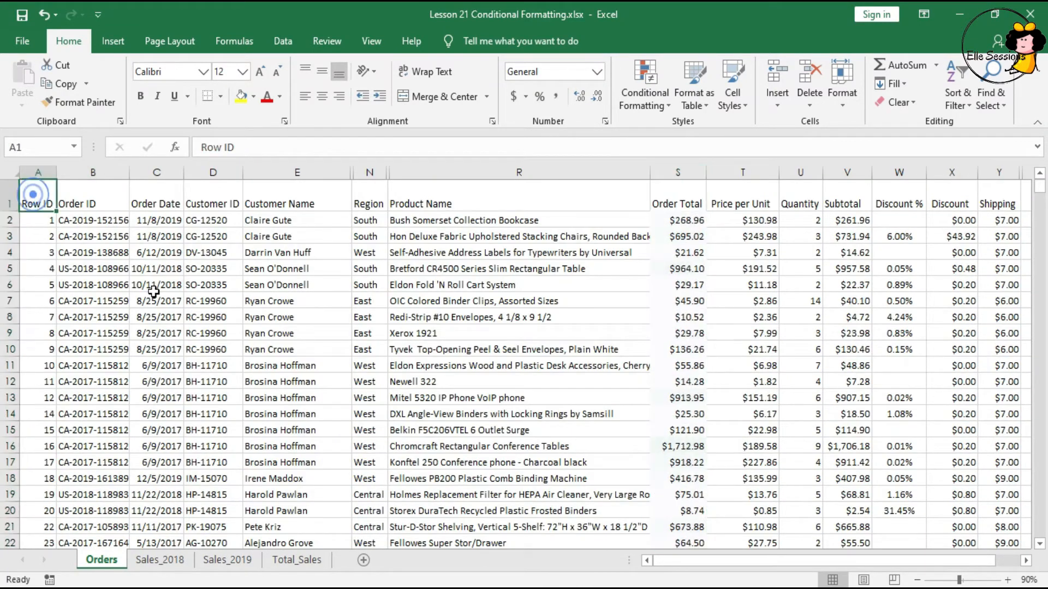
key("ctrl+shift+l")
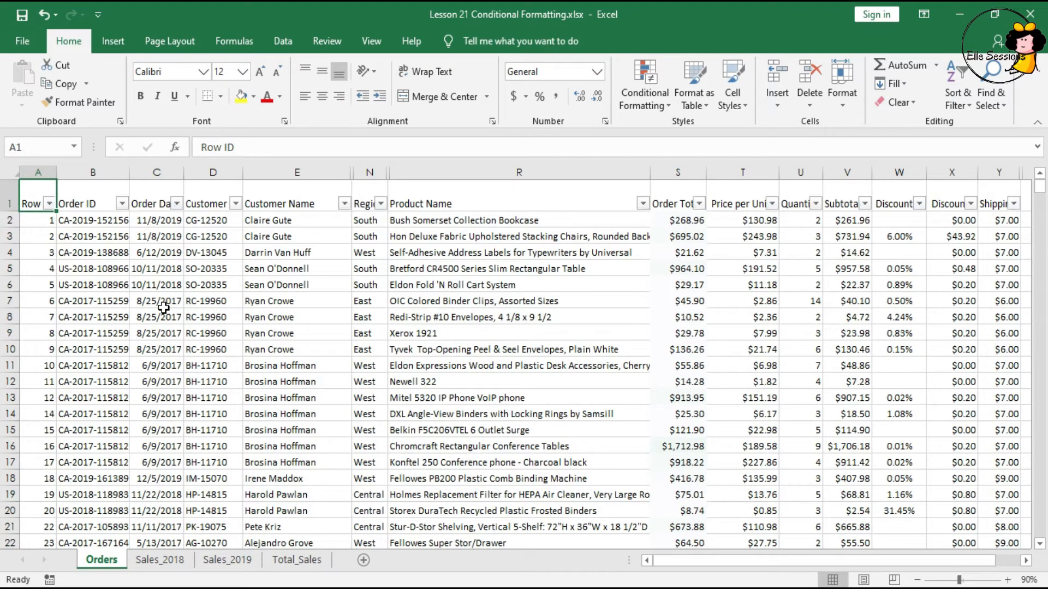
- Filter the Order Total column by the darkest green from the full set of available cell colors
left_click(700, 204)
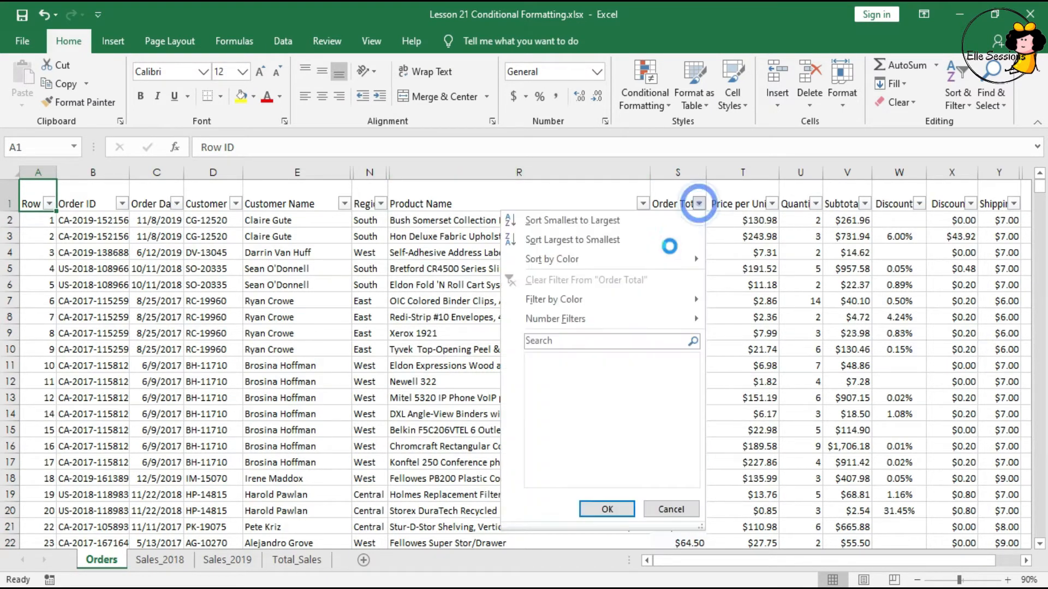
mouse_move(677, 303)
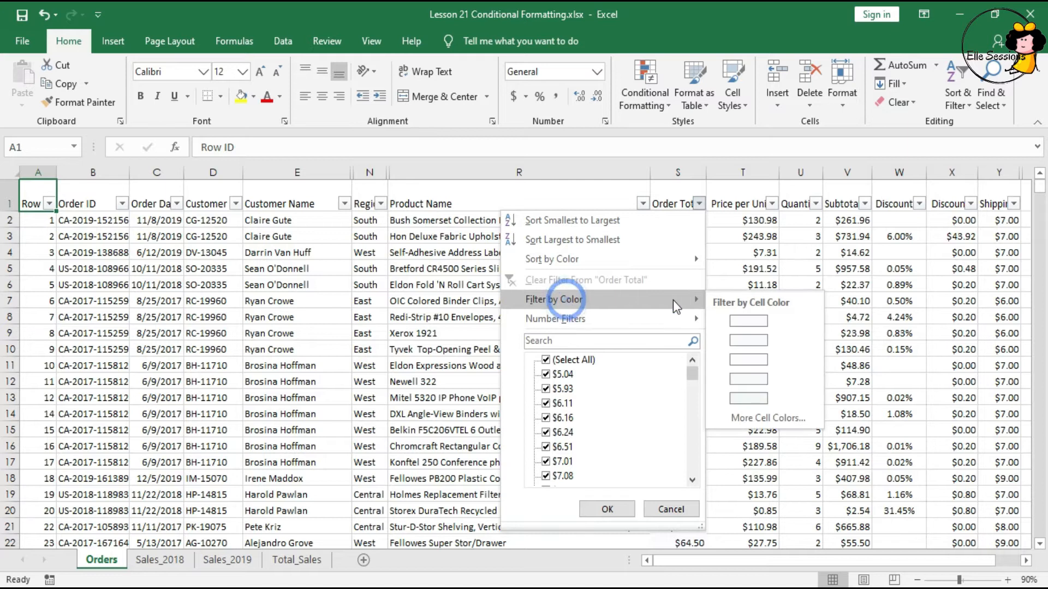
left_click(723, 483)
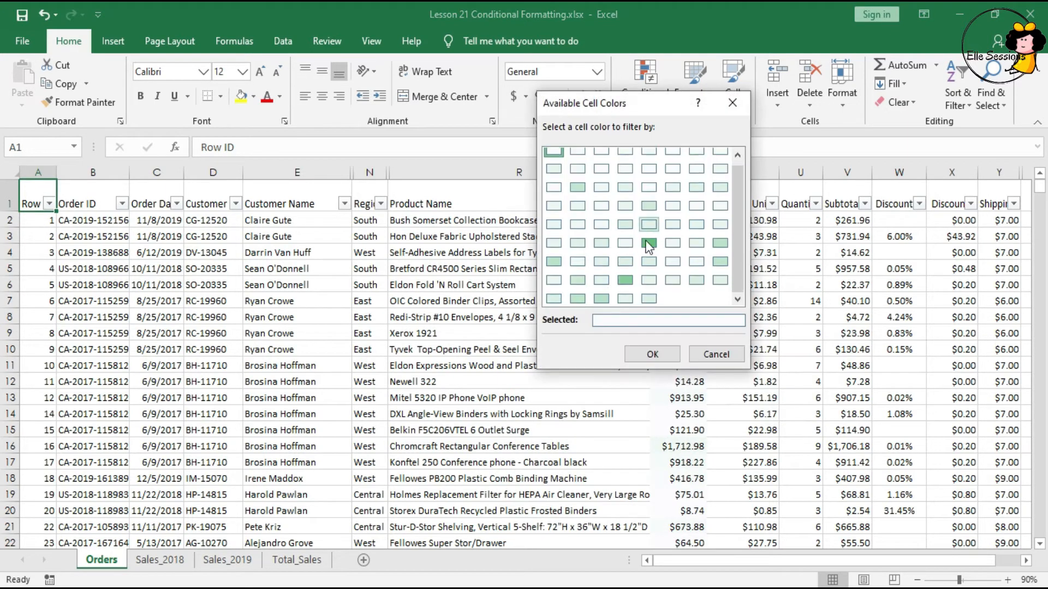
left_click(648, 244)
left_click(655, 357)
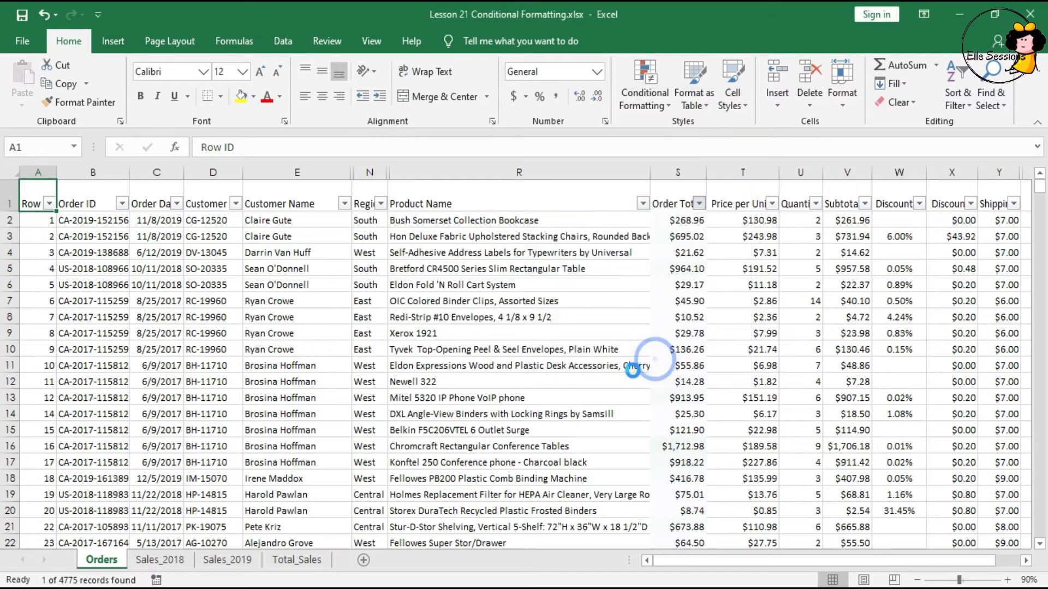
left_click(688, 221)
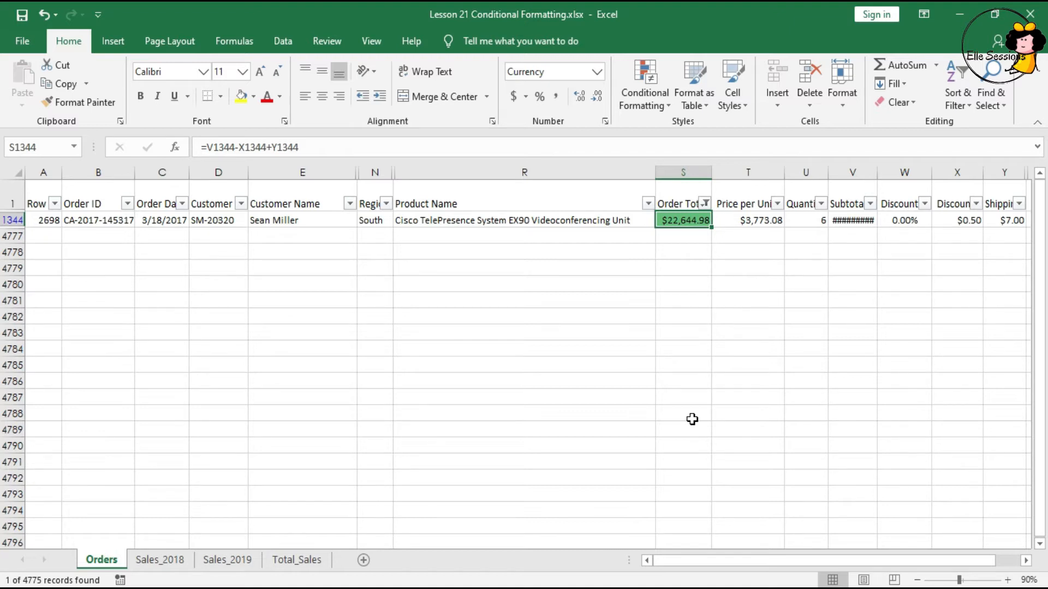
- Change the Order Total color filter to the fifth cell color swatch offered
left_click(706, 204)
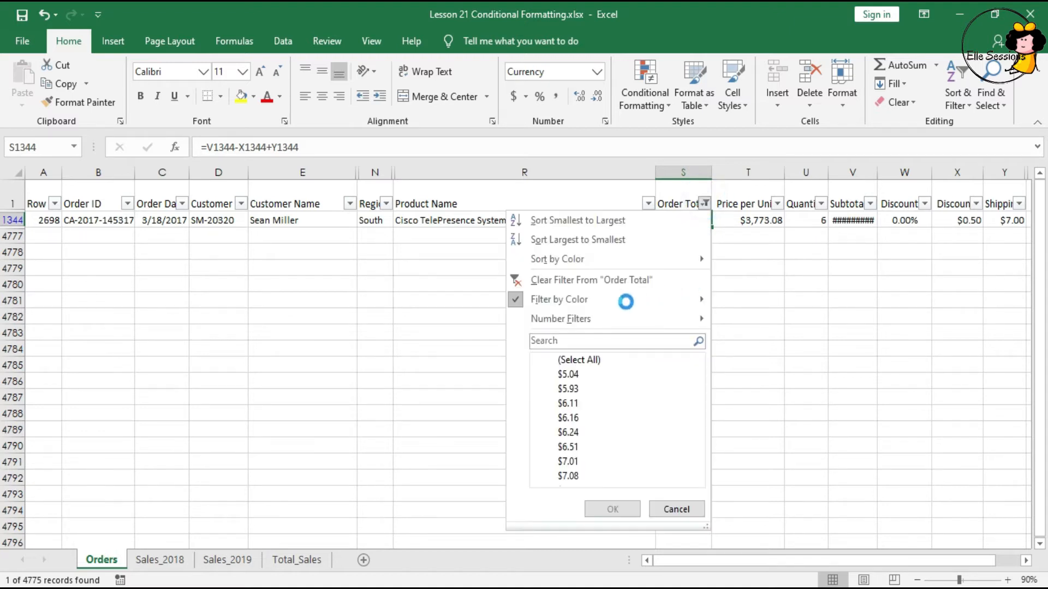
mouse_move(627, 299)
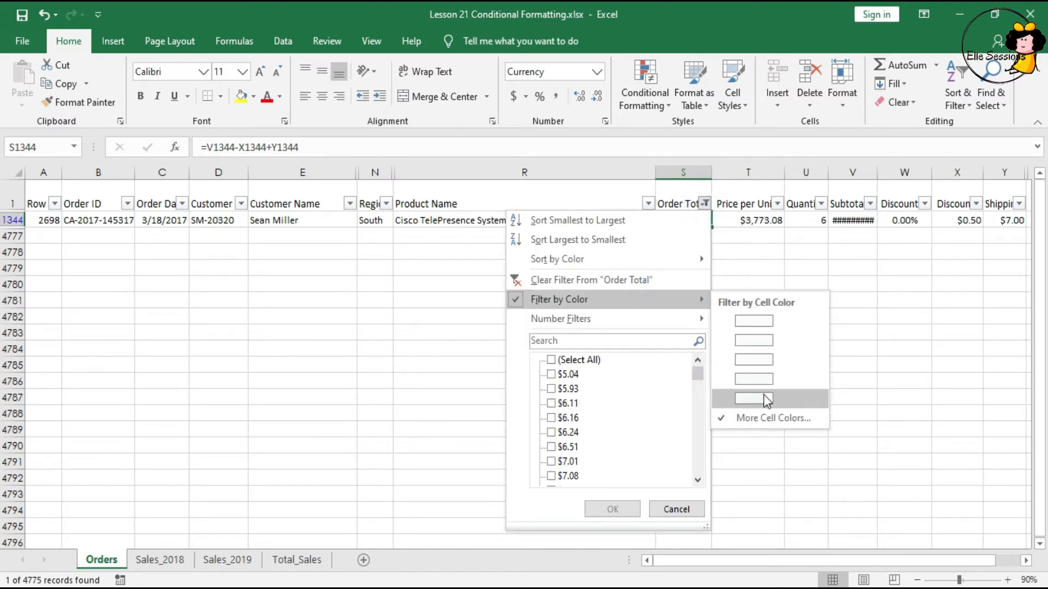
left_click(754, 399)
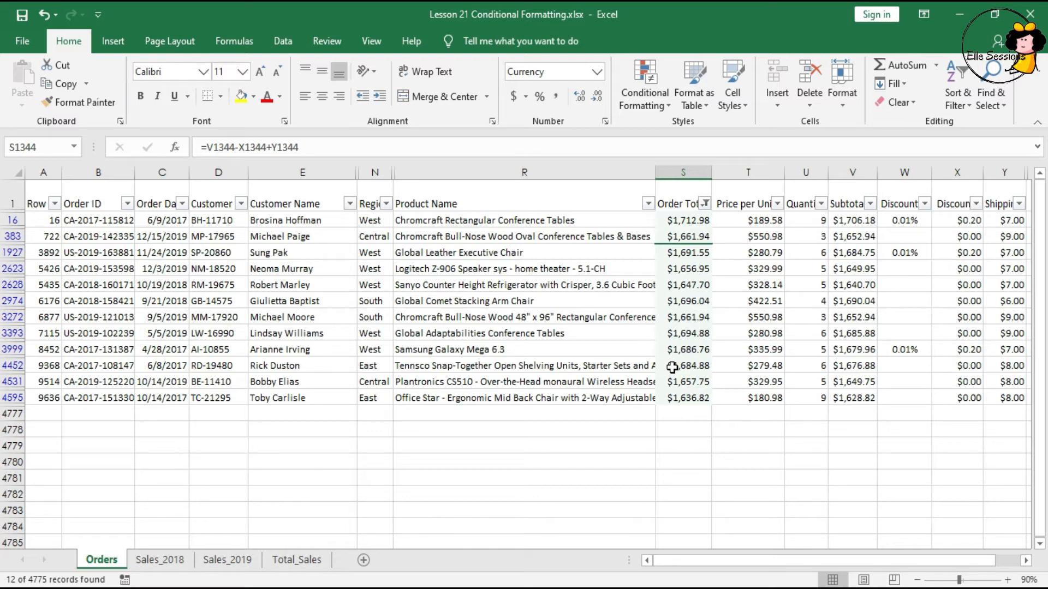
- Filter the Order Total column by the fourth cell color swatch offered and look through the filtered rows
left_click(705, 203)
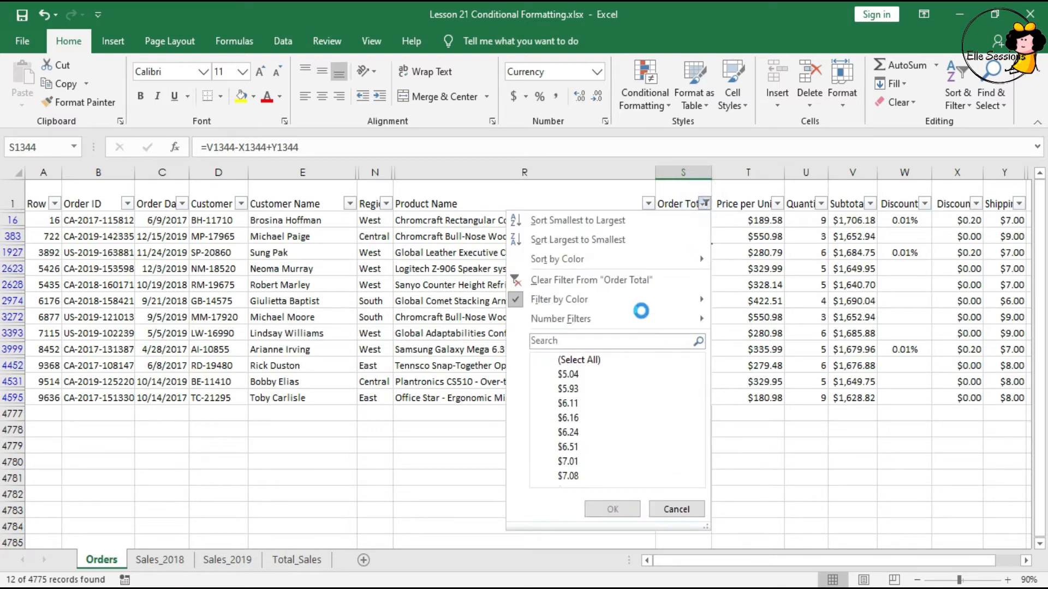
mouse_move(656, 300)
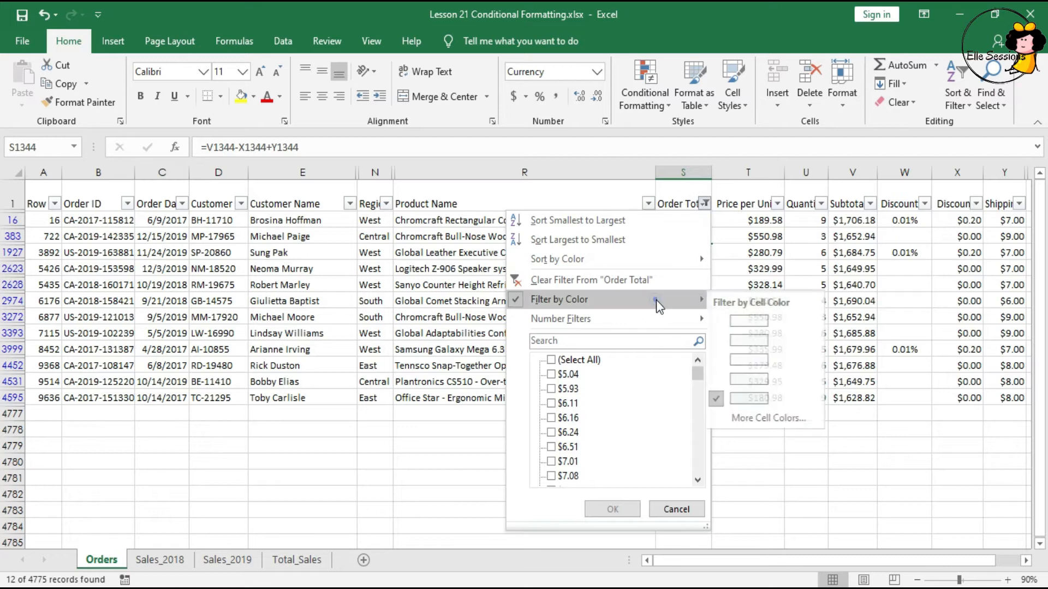
left_click(760, 379)
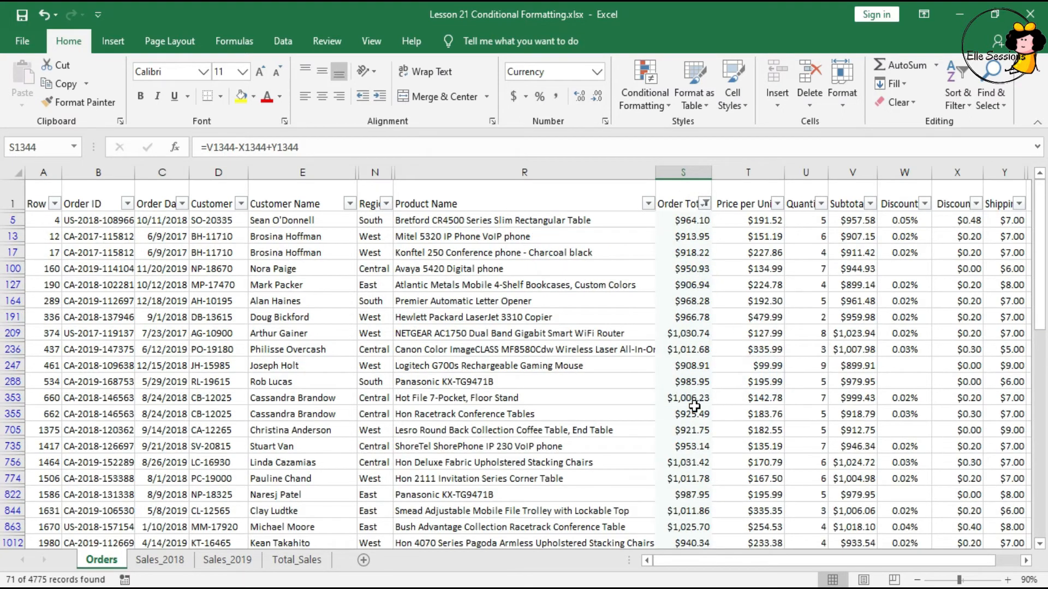
scroll(694, 406, "down", 3)
scroll(695, 405, "up", 2)
scroll(694, 406, "down", 1)
scroll(690, 401, "up", 3)
- Clear the color filter from the Order Total column
left_click(705, 204)
left_click(594, 303)
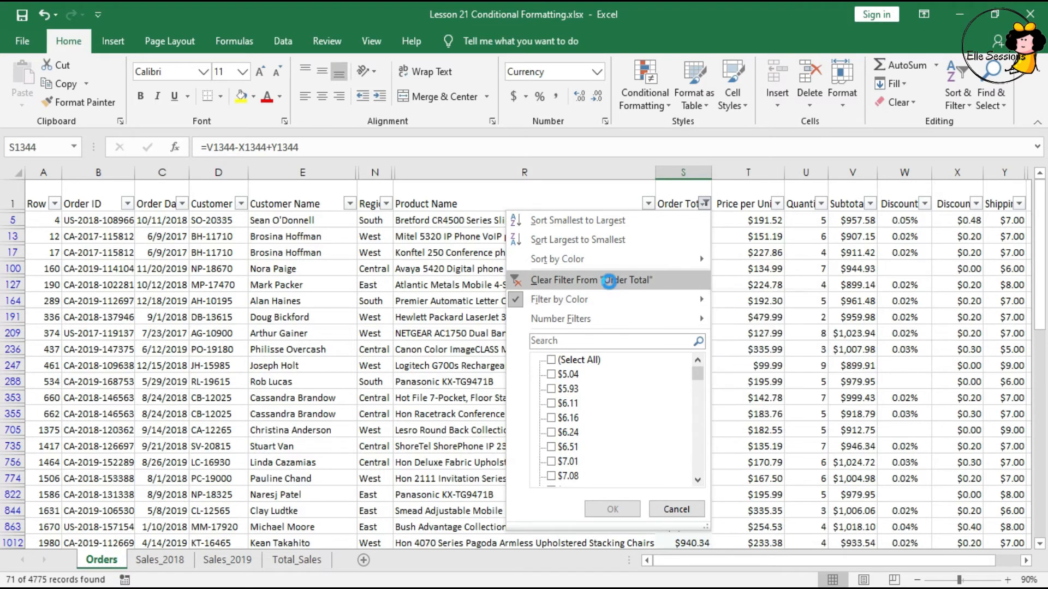
left_click(600, 280)
left_click(681, 269)
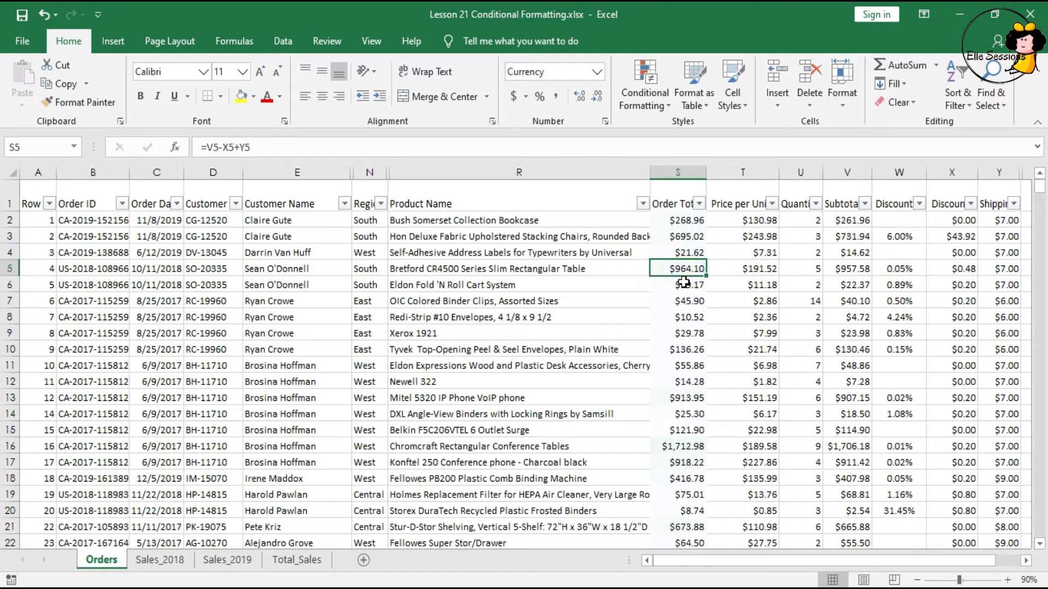
- Clear the conditional formatting rules from only cells S6:S9 in the Order Total column
left_click(688, 252)
left_click_drag(685, 291, 686, 331)
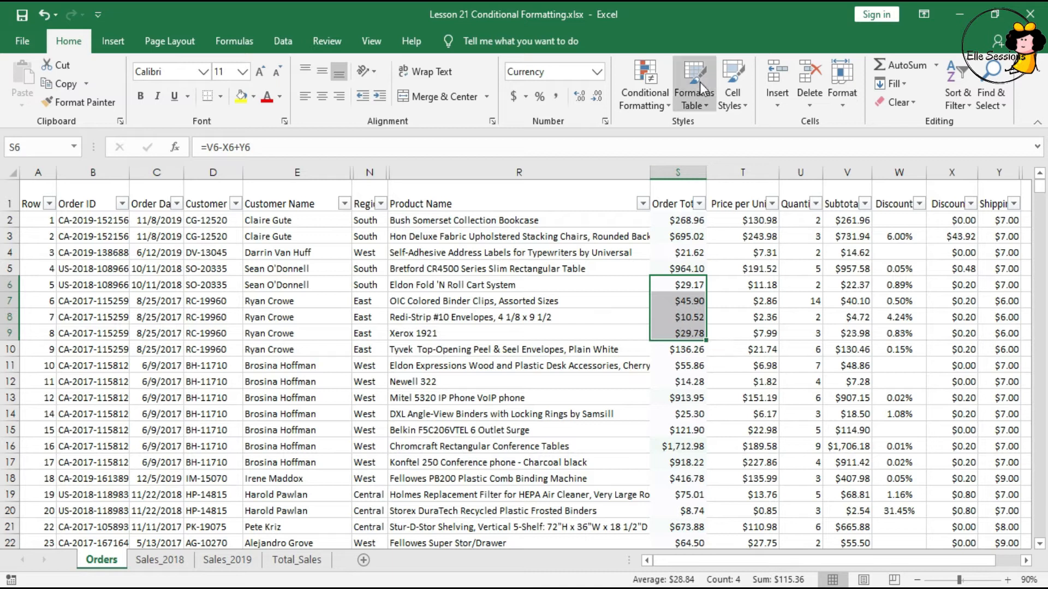
left_click(645, 95)
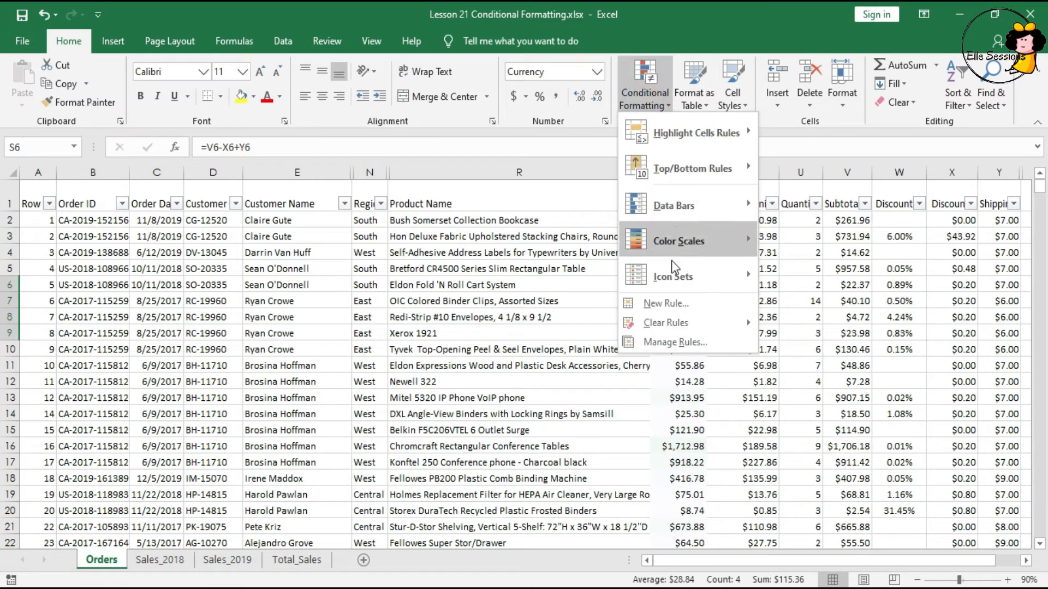
mouse_move(682, 321)
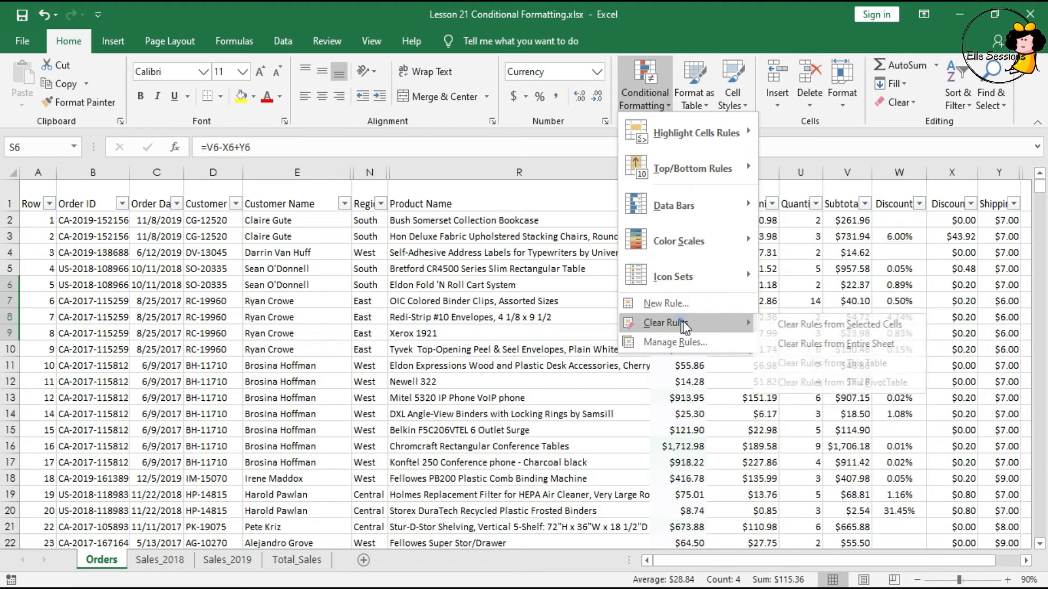
left_click(810, 326)
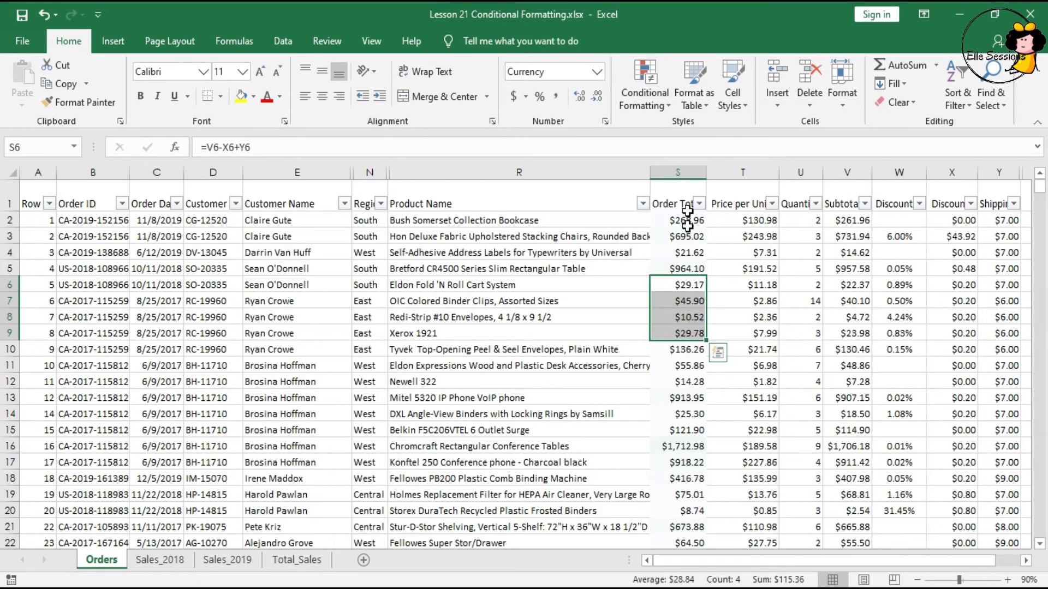
- Remove the color scale from the whole Order Total column by clearing the rules from the selected cells
left_click(688, 172)
left_click(638, 102)
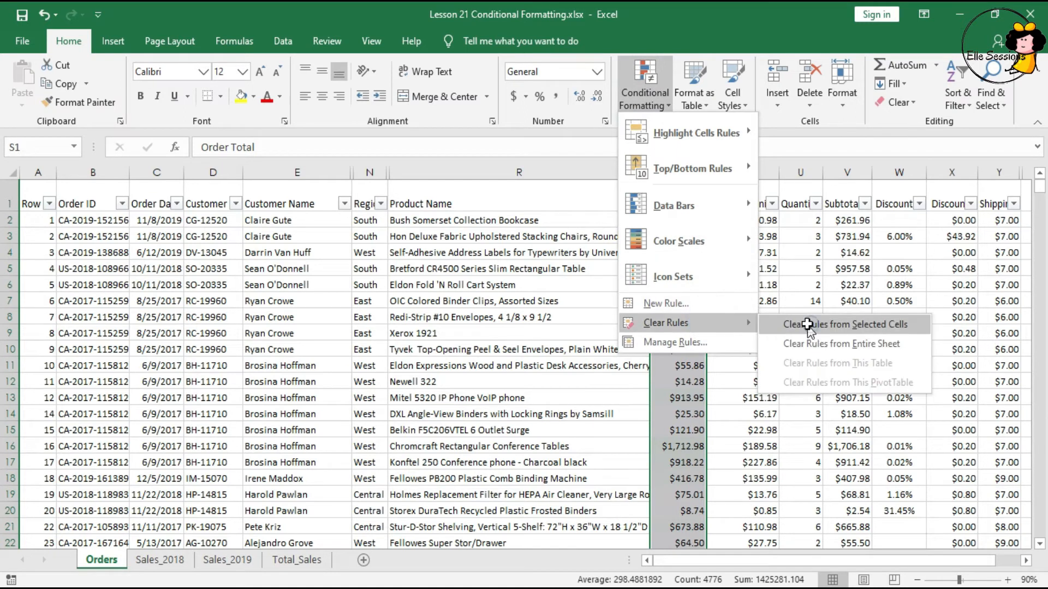
left_click(809, 328)
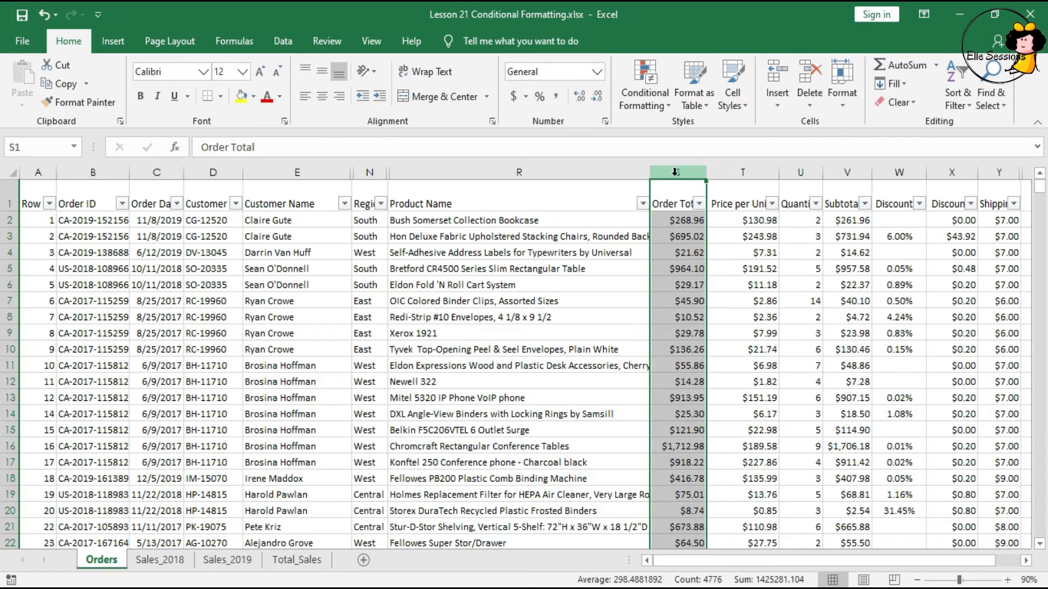
- Apply the four-icon blue signal bar ratings icon set to the Order Total column
left_click(640, 75)
mouse_move(669, 276)
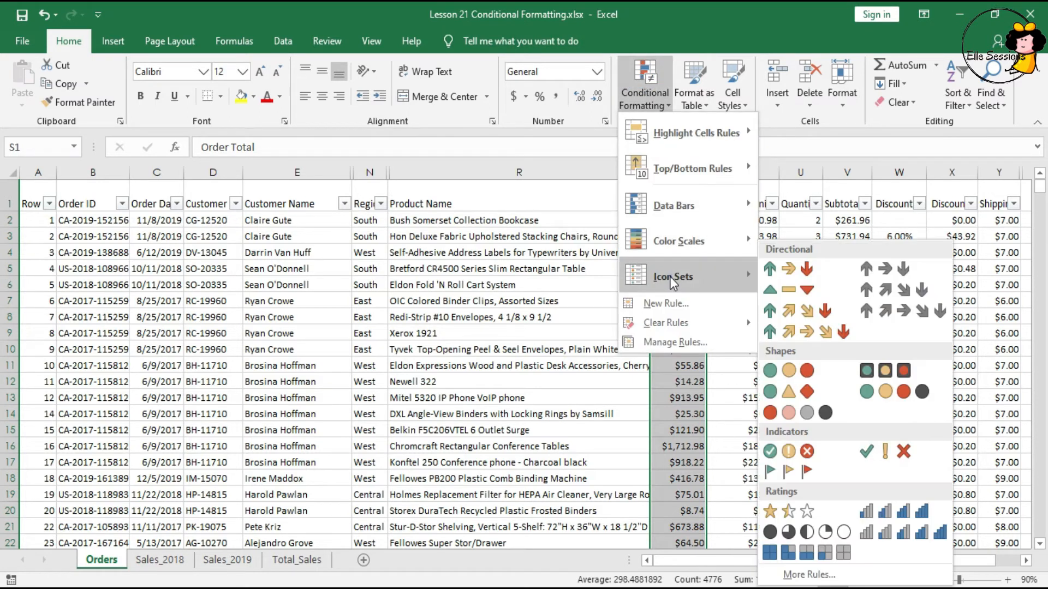
left_click(886, 508)
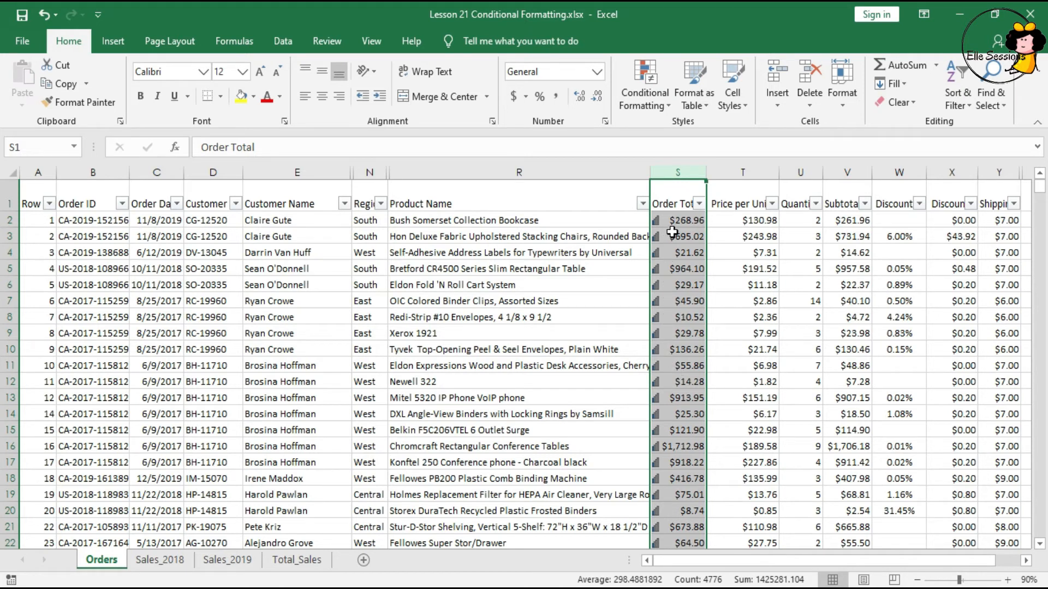
- Examine how the rating bar icons compare with the order amounts down the Order Total column
scroll(672, 229, "down", 9)
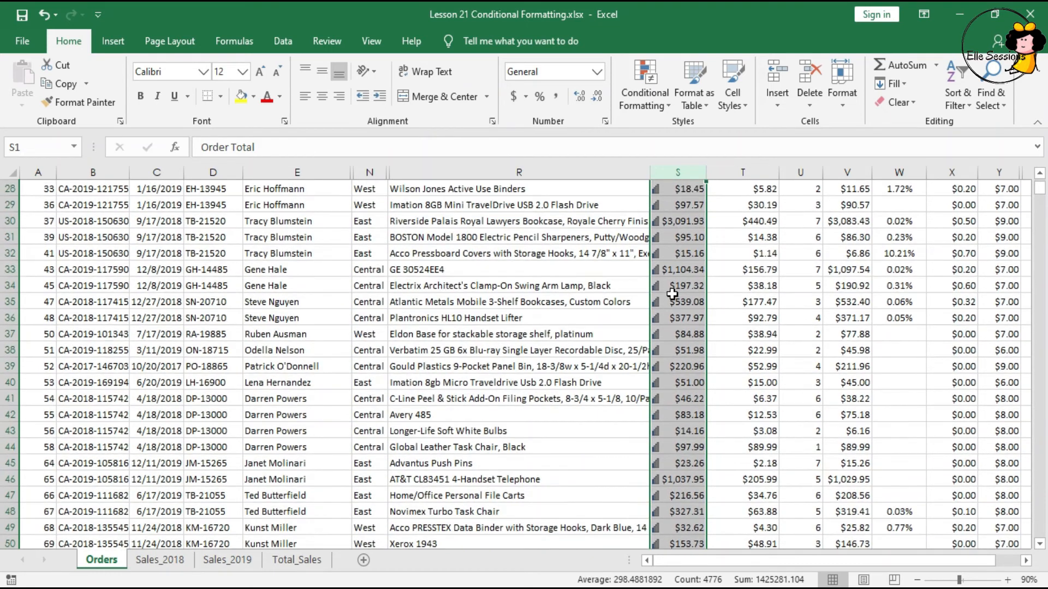
scroll(672, 293, "down", 6)
scroll(672, 293, "down", 6)
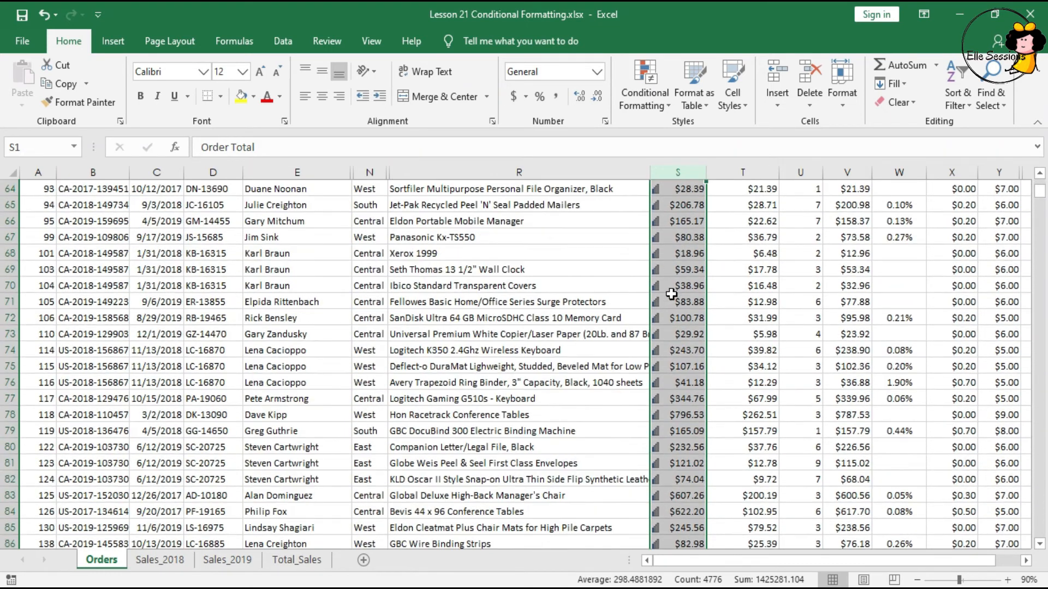
scroll(672, 294, "down", 2)
scroll(672, 294, "down", 1)
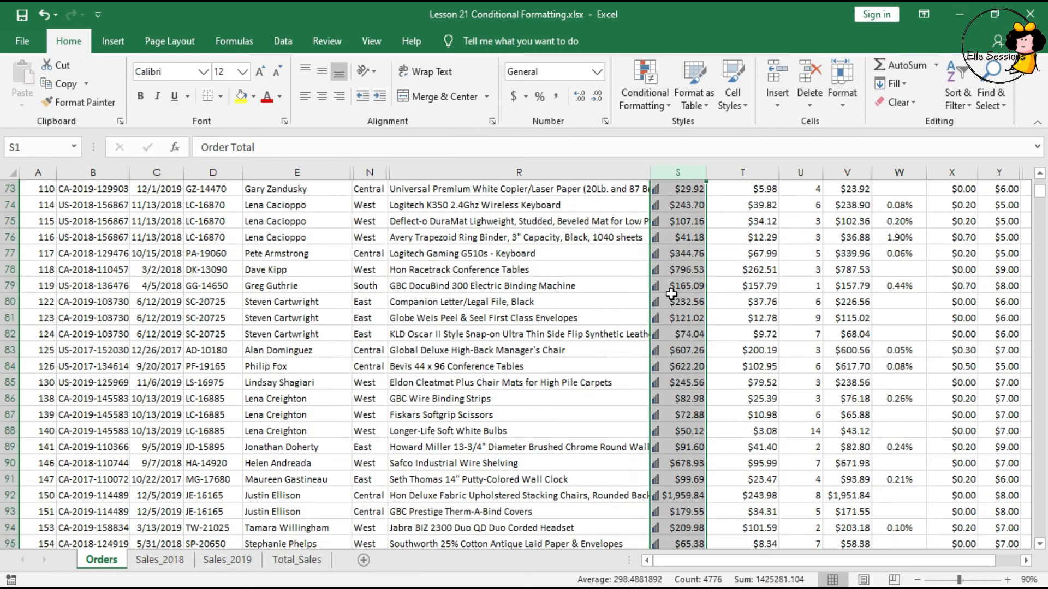
scroll(672, 294, "down", 6)
scroll(672, 293, "down", 14)
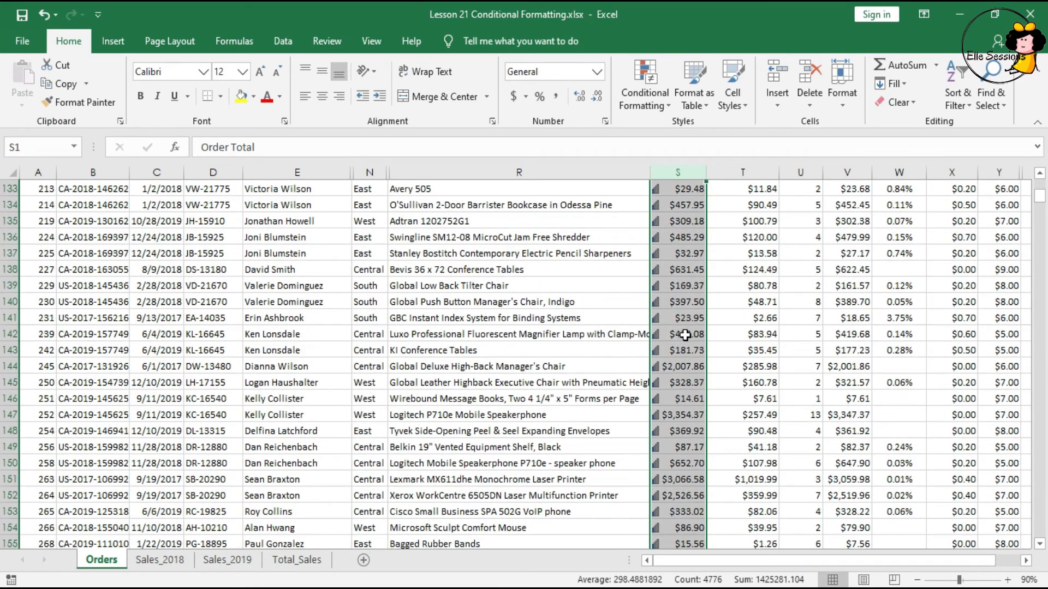
scroll(672, 278, "down", 10)
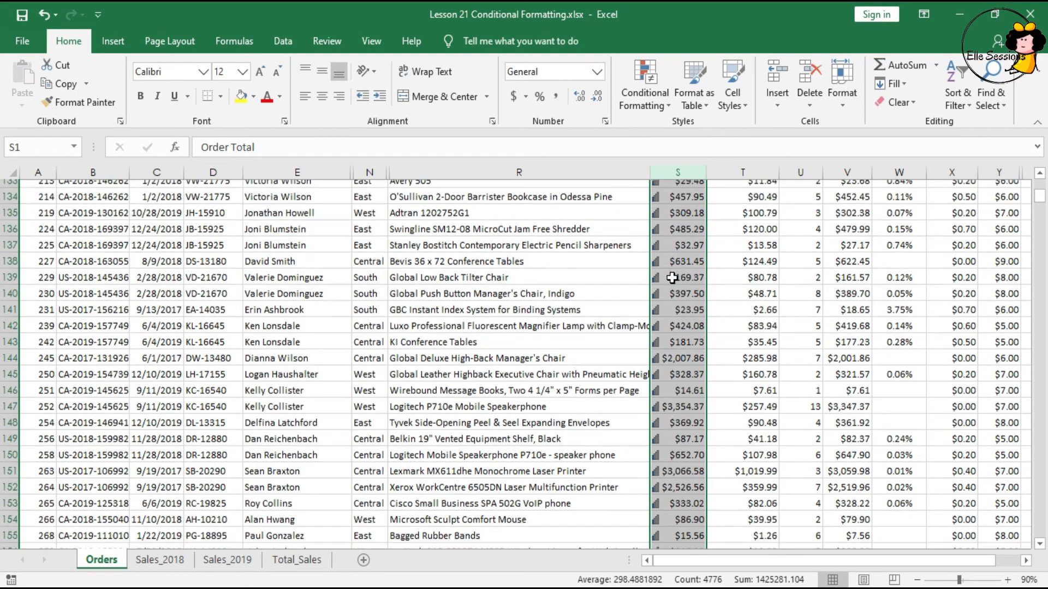
scroll(672, 278, "down", 4)
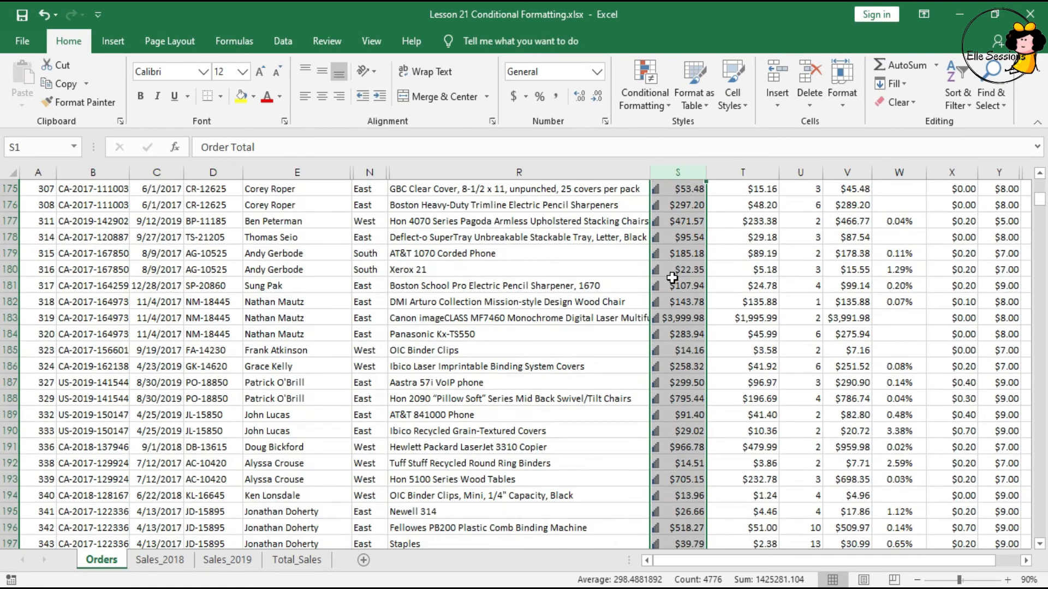
scroll(672, 278, "down", 4)
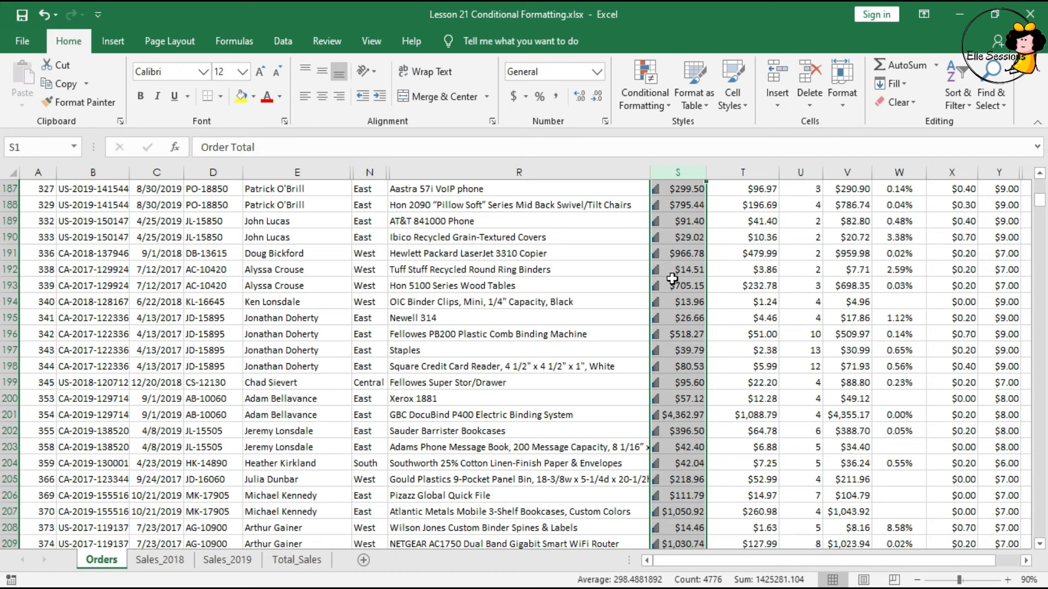
- Clear the icon set rule from the Order Total column
left_click(643, 95)
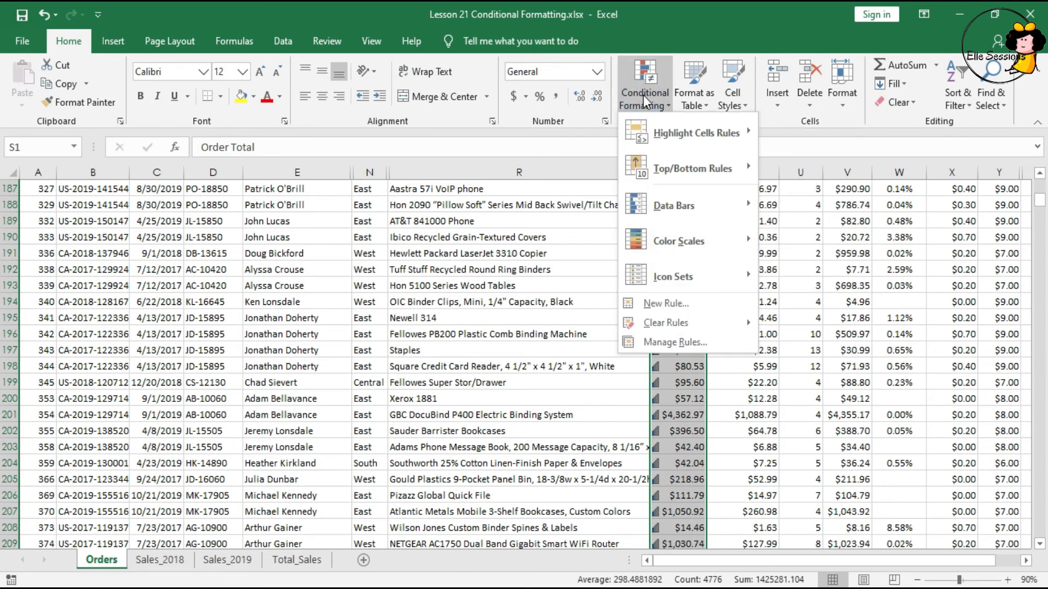
left_click(671, 321)
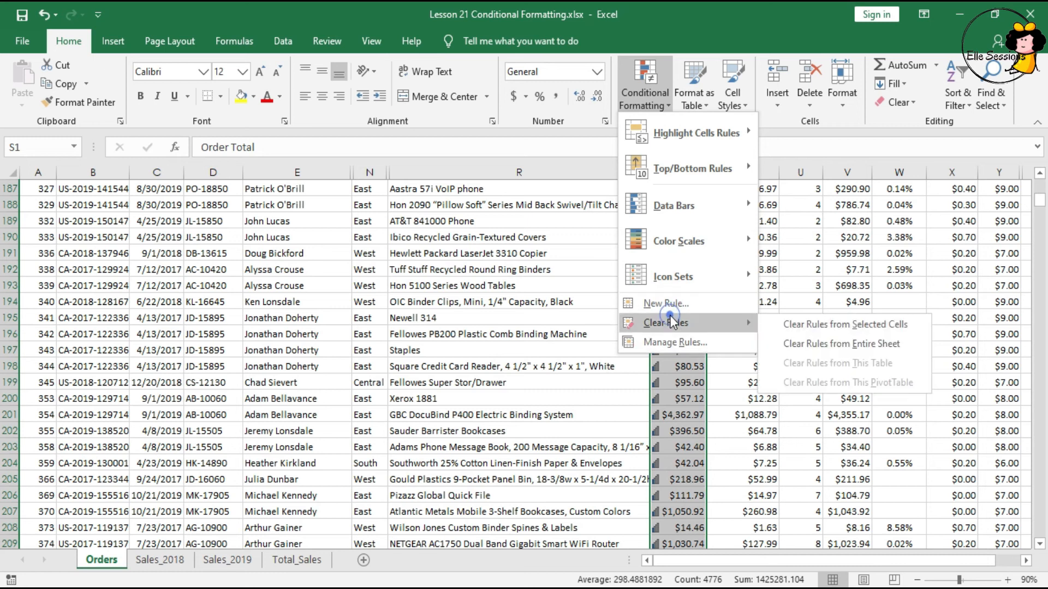
left_click(833, 336)
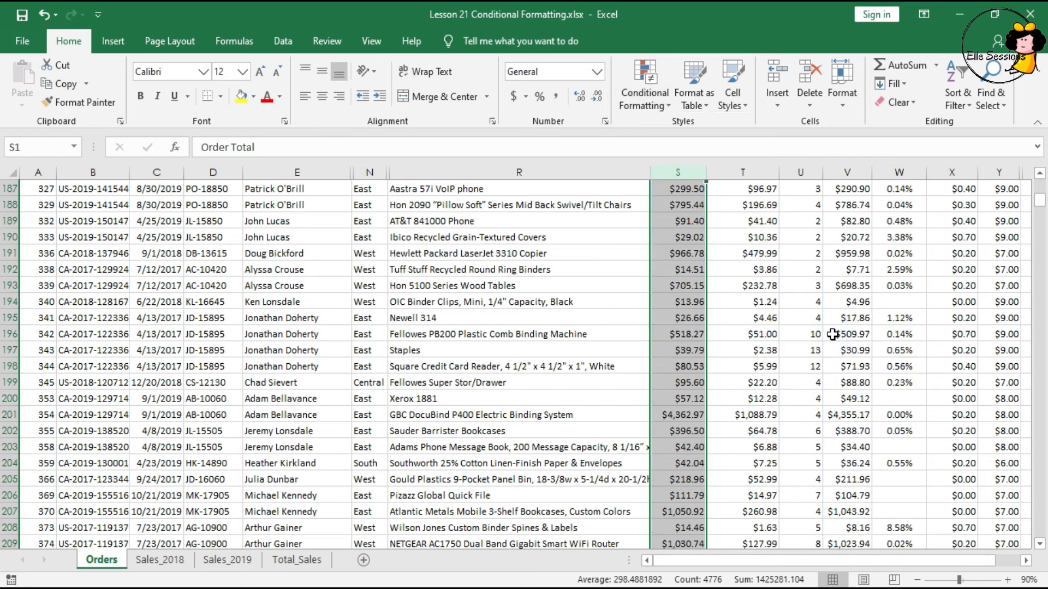